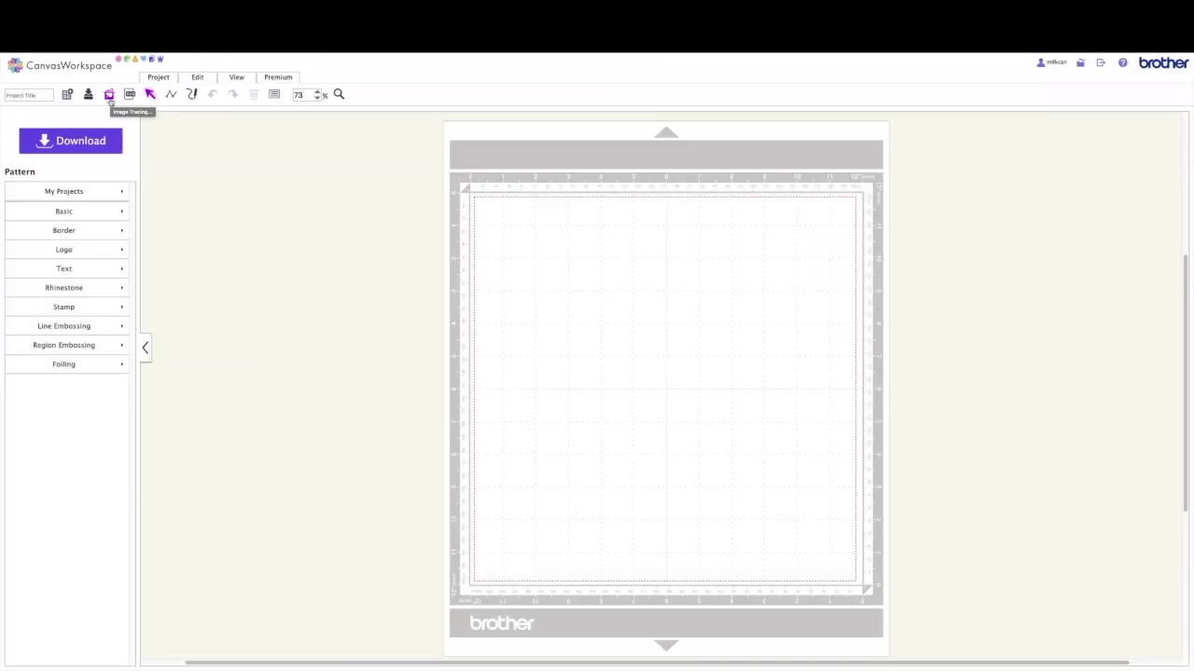
Step: Open the Enhanced Image Tracing introduction from the toolbar's Image Tracing icon
click(110, 97)
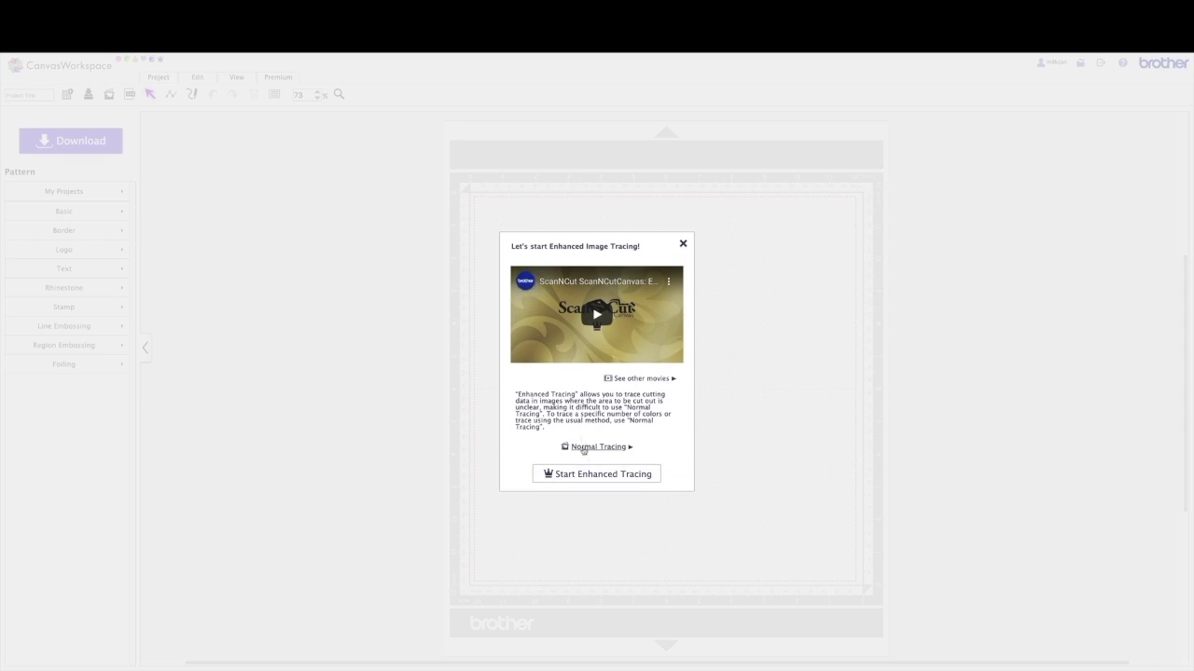
Step: Choose Normal Tracing and load friendlystock-present-free-2.png as the image to trace
click(584, 448)
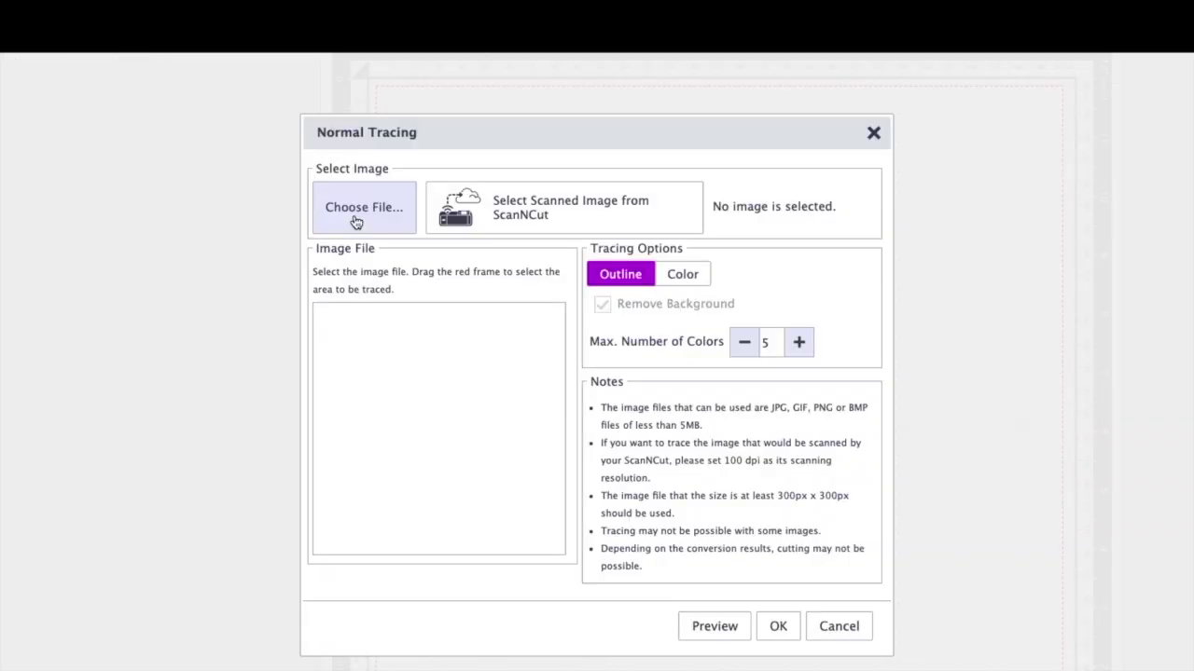
click(357, 221)
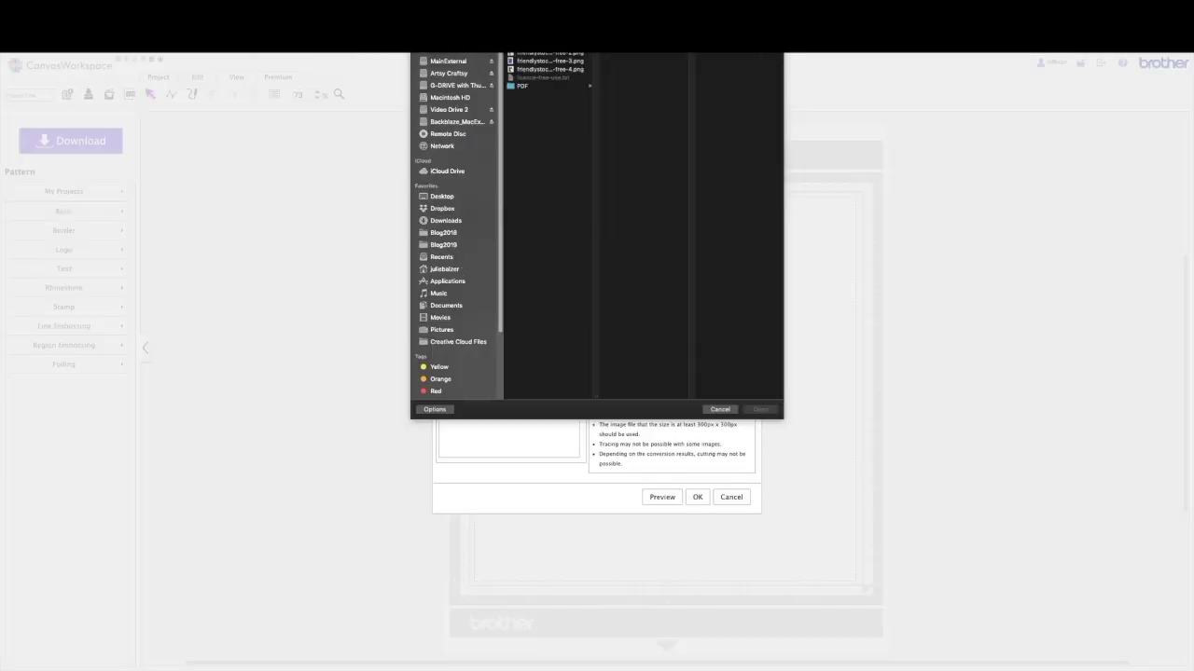
click(546, 54)
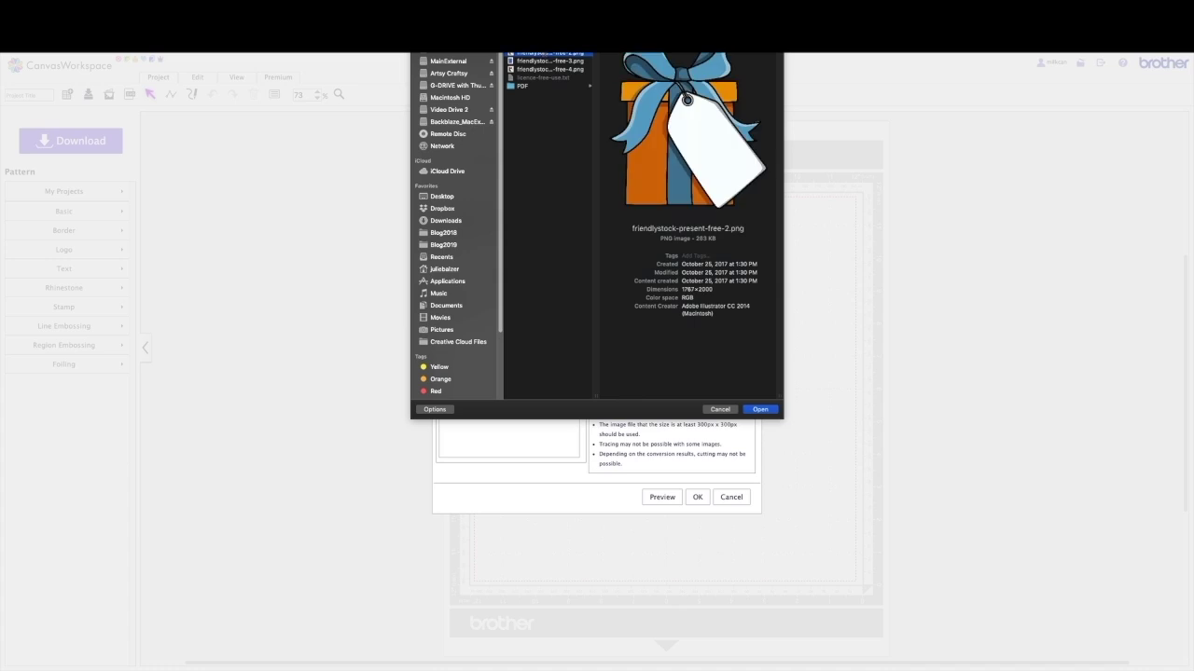
click(759, 411)
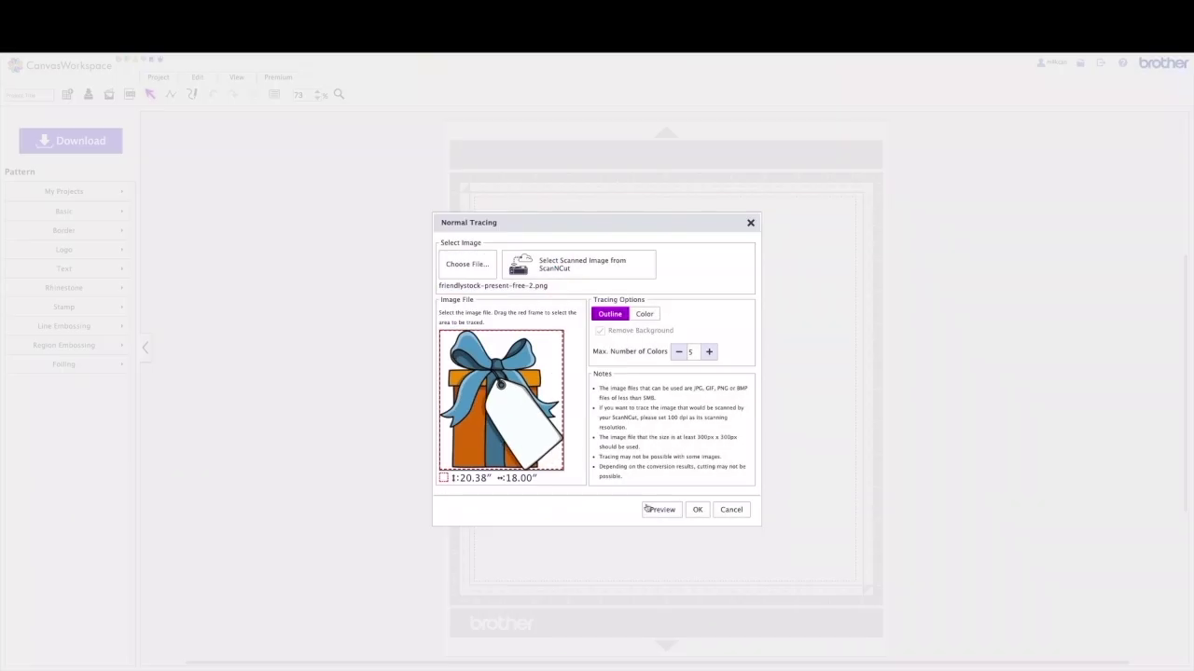
Step: Switch tracing to Color, lower Max. Number of Colors to 3, preview and accept
click(651, 510)
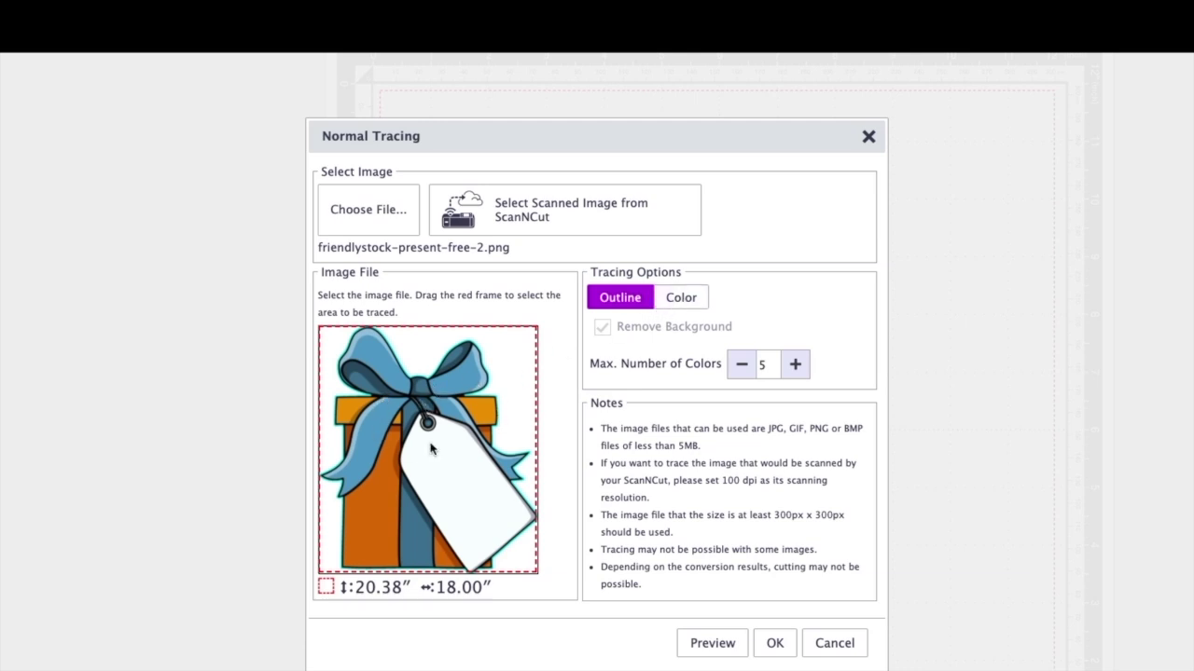
click(685, 300)
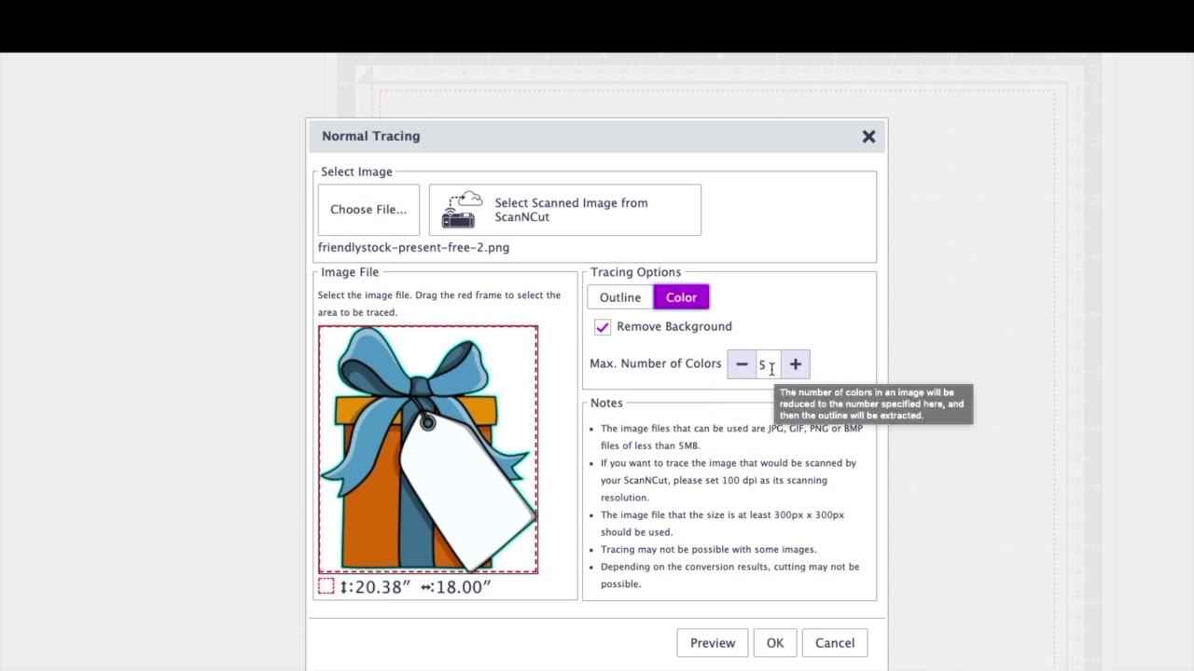
click(695, 644)
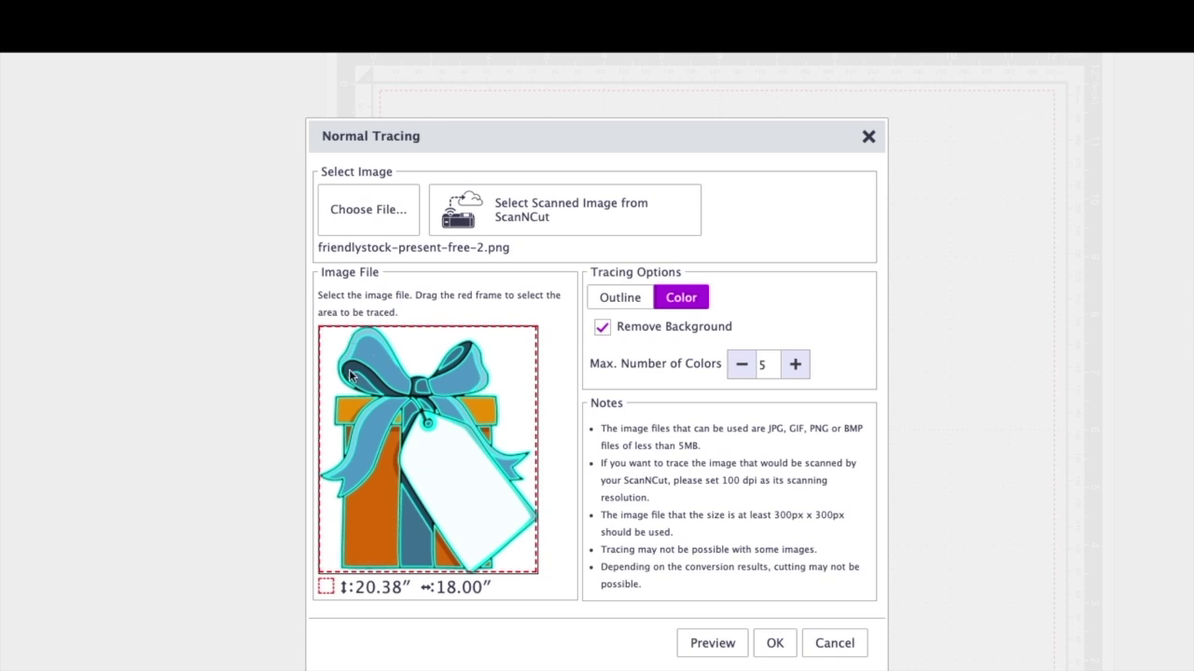
click(743, 365)
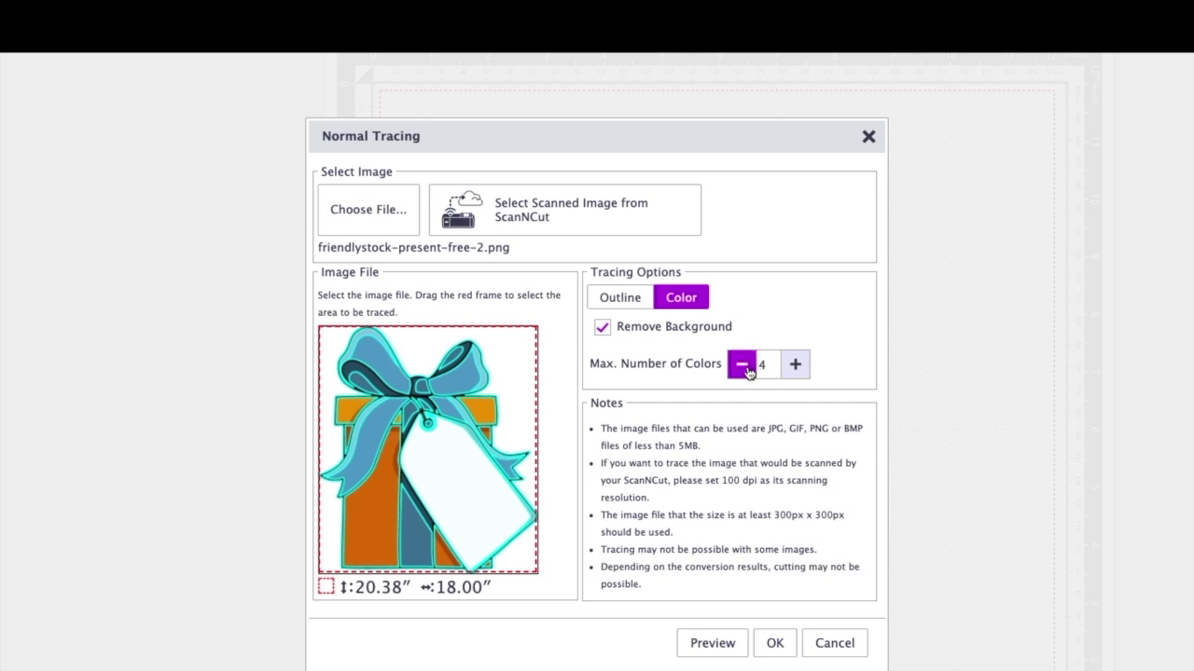
click(743, 364)
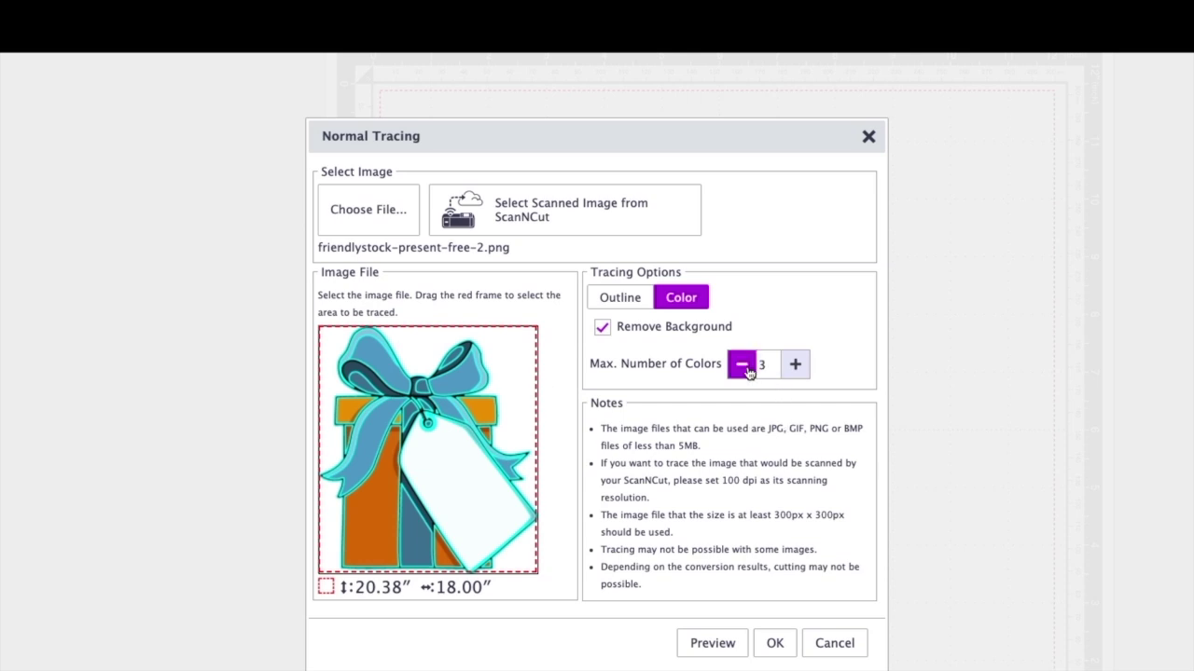
click(728, 646)
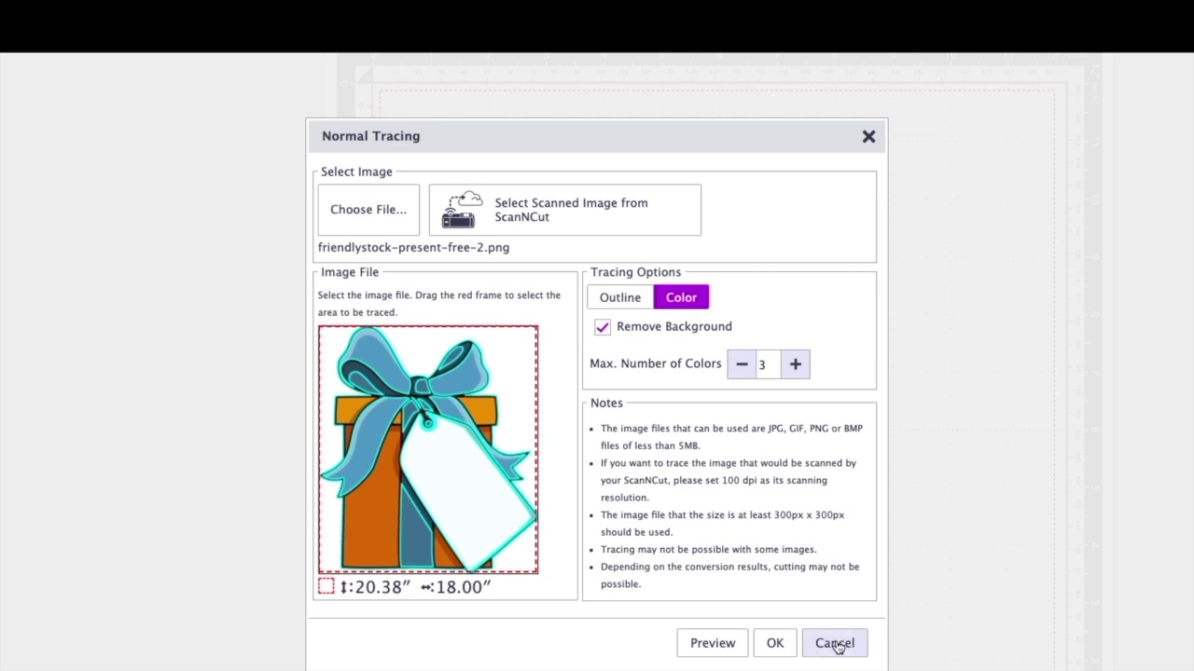
click(777, 646)
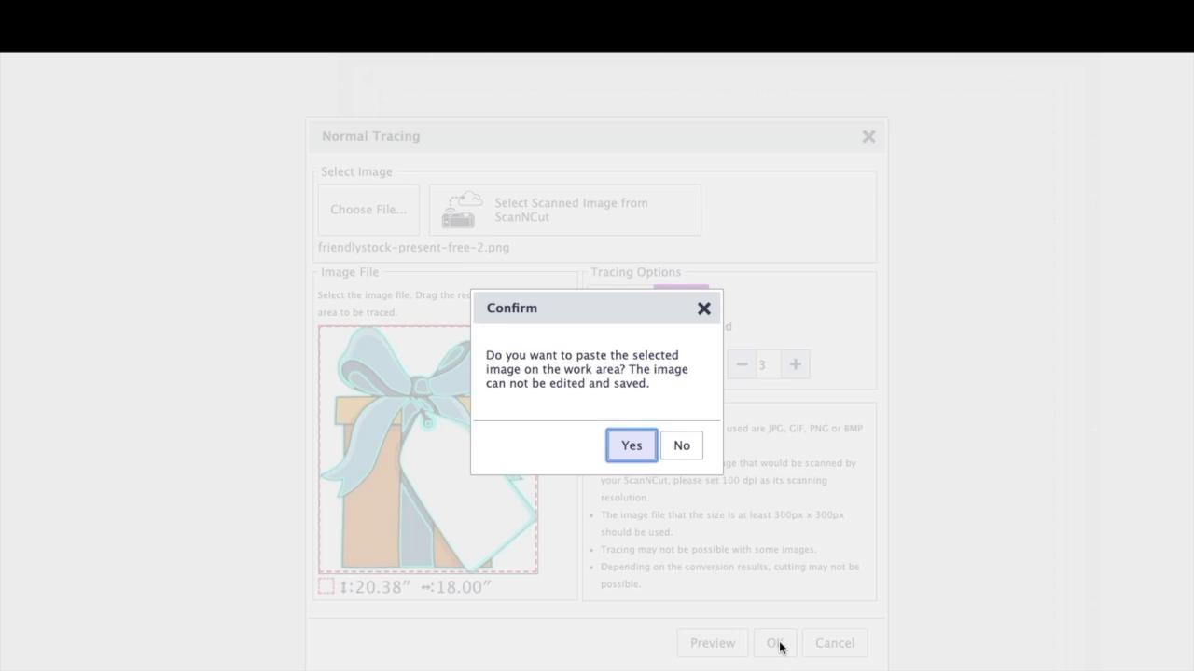
Step: Keep the trace as cut lines and group all traced bow, box and tag outlines
click(684, 447)
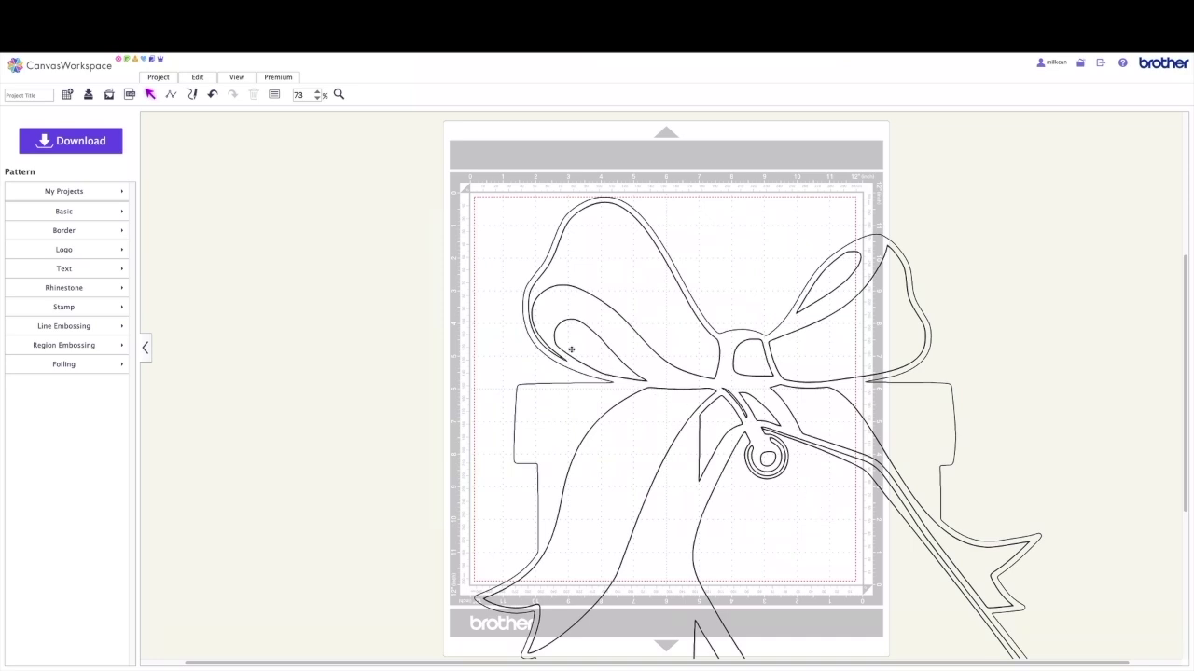
click(318, 98)
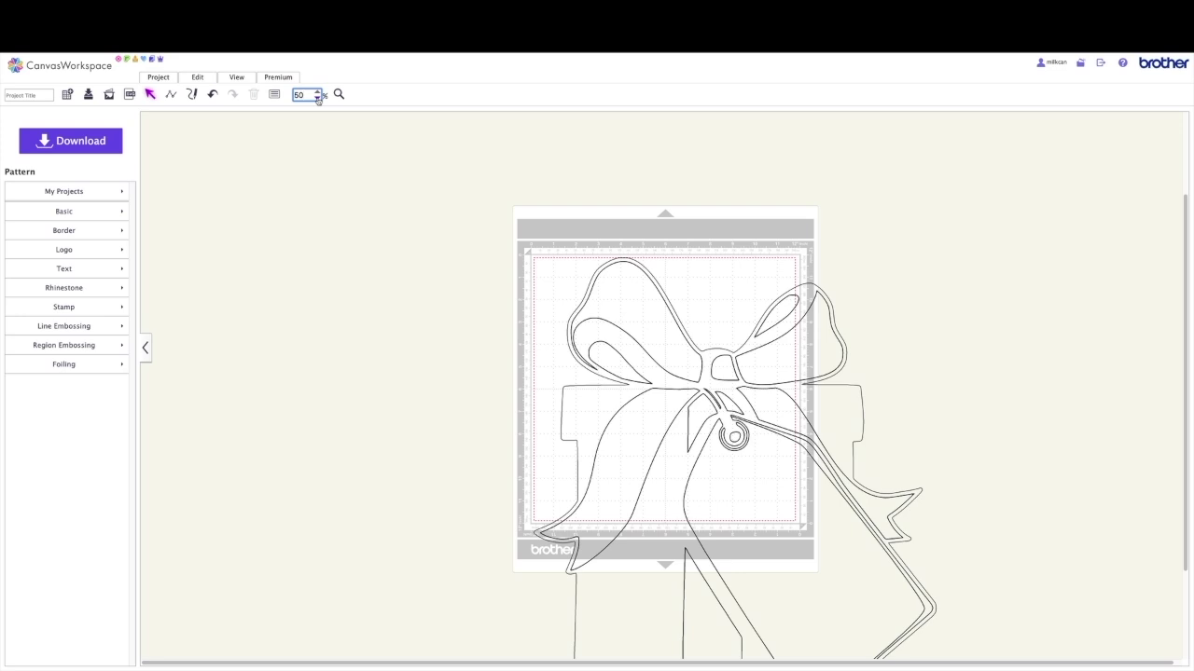
click(318, 99)
drag(453, 231, 859, 589)
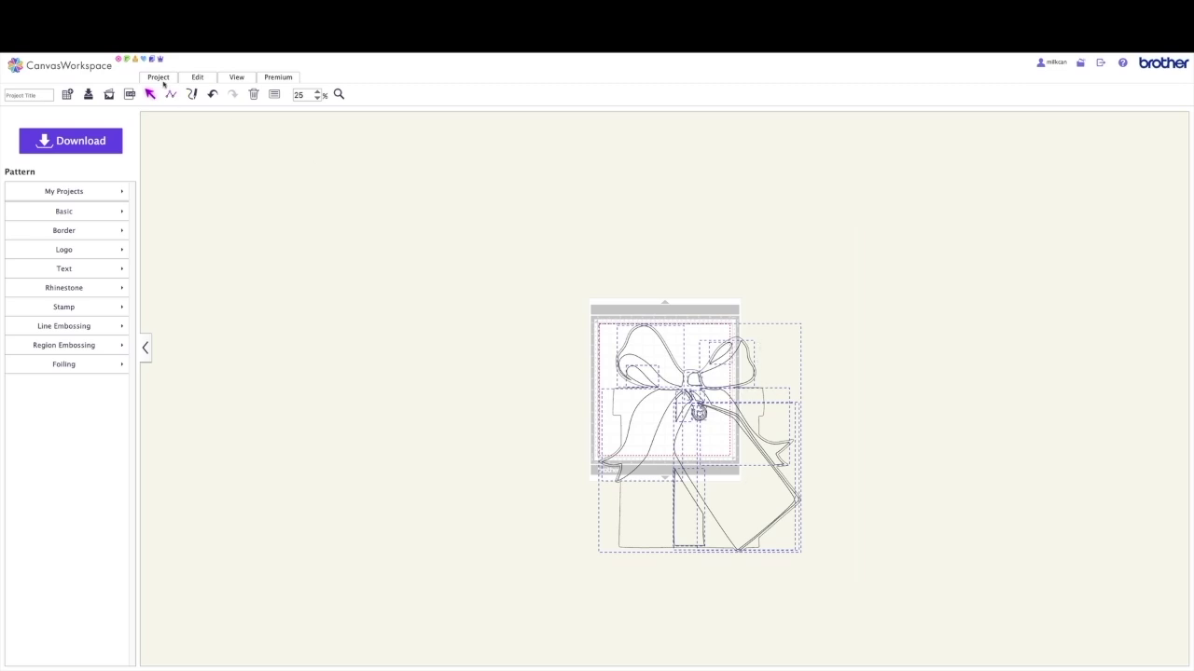
click(207, 85)
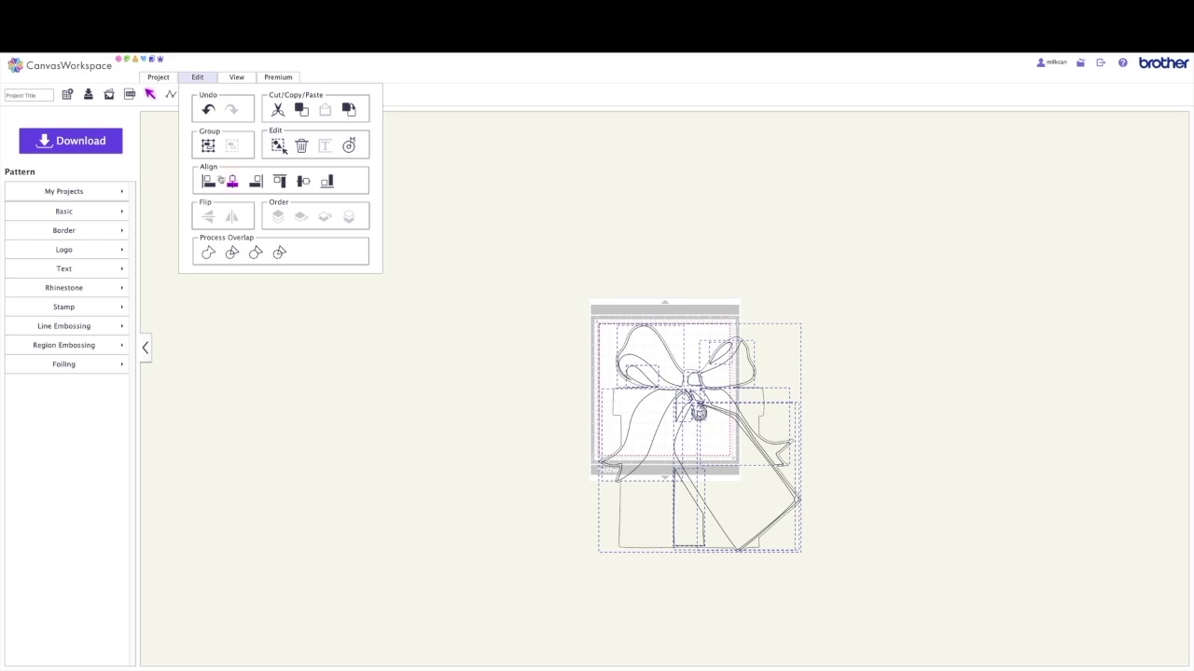
click(208, 146)
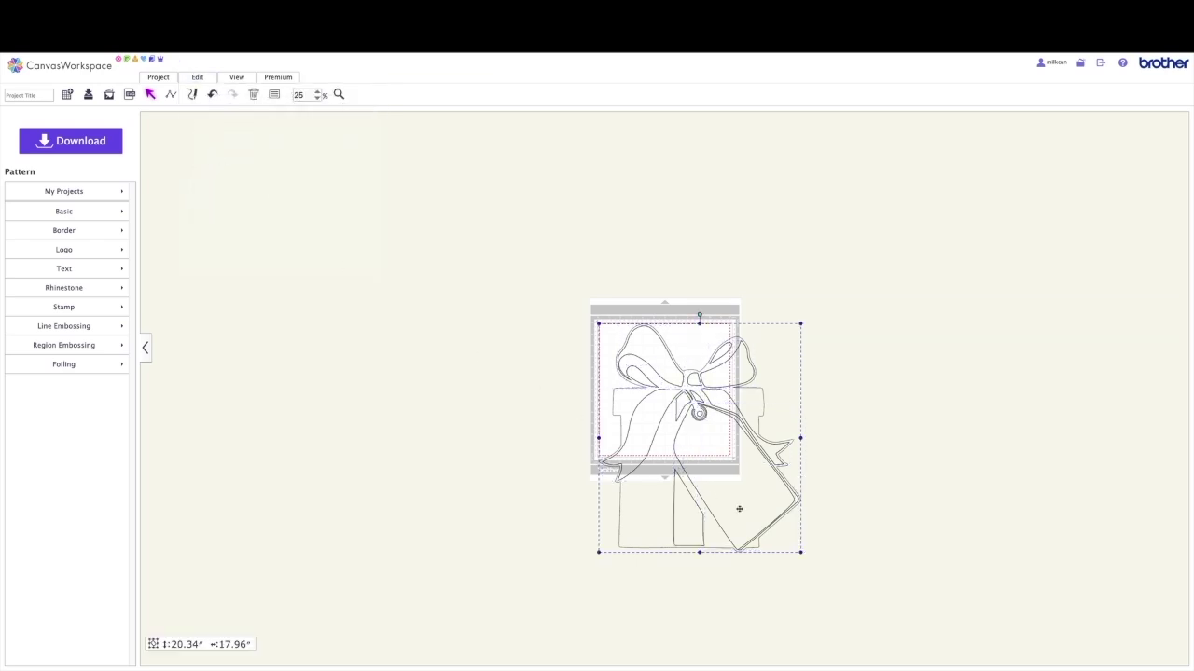
Step: Shrink the grouped design to 10.57 × 9.33 inches and return to 100% zoom
drag(800, 552, 651, 386)
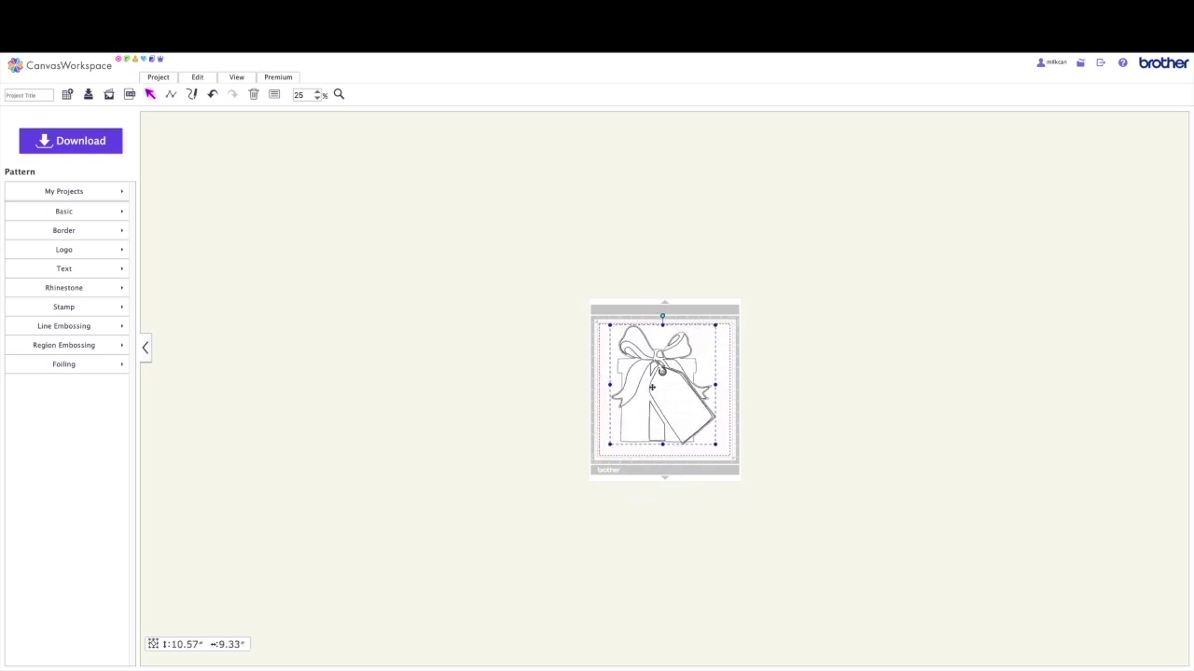
click(317, 90)
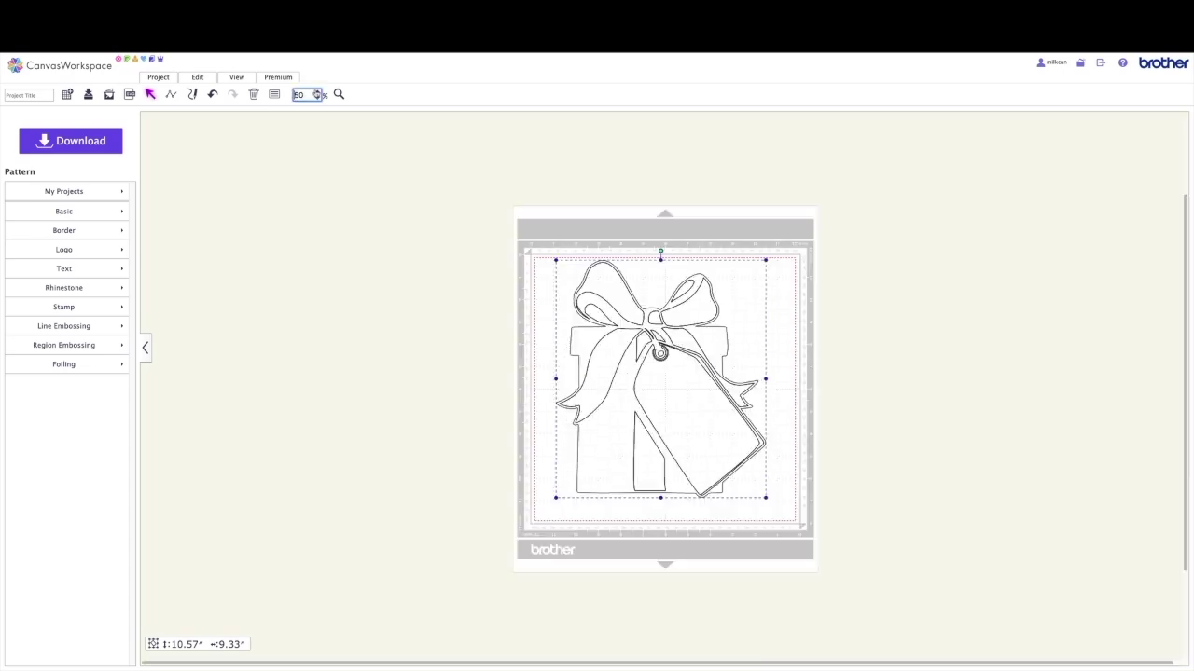
click(317, 91)
Step: Nudge the gift design slightly and ungroup it into separate pieces
scroll(360, 245, right, 5)
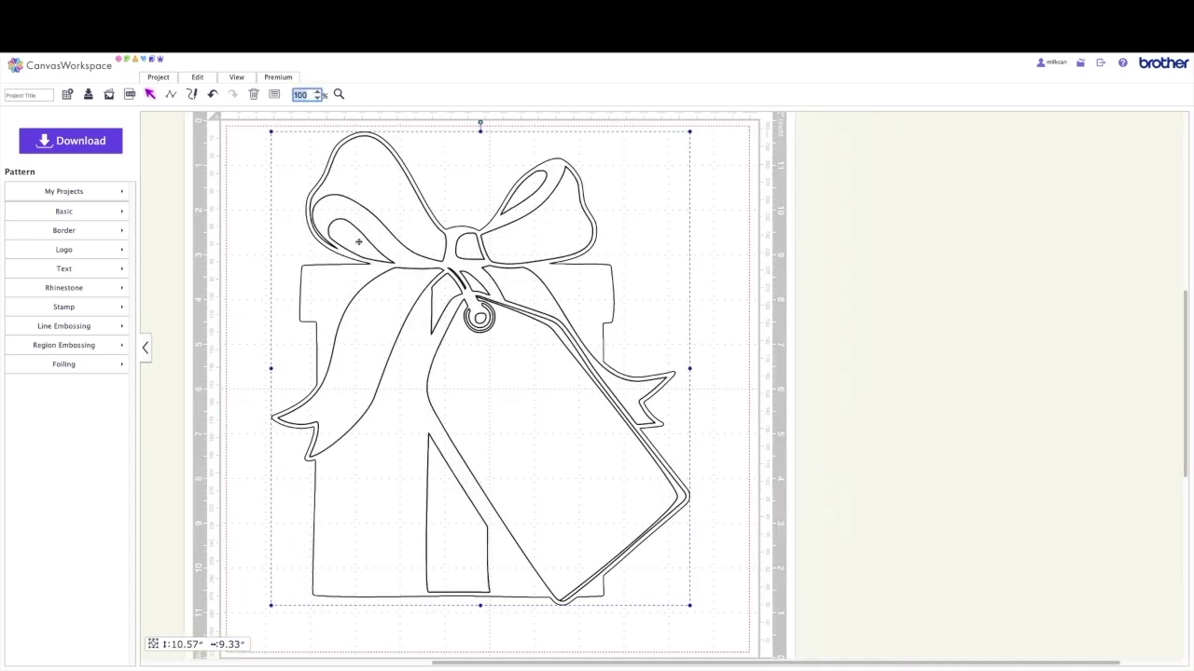
drag(454, 264, 460, 279)
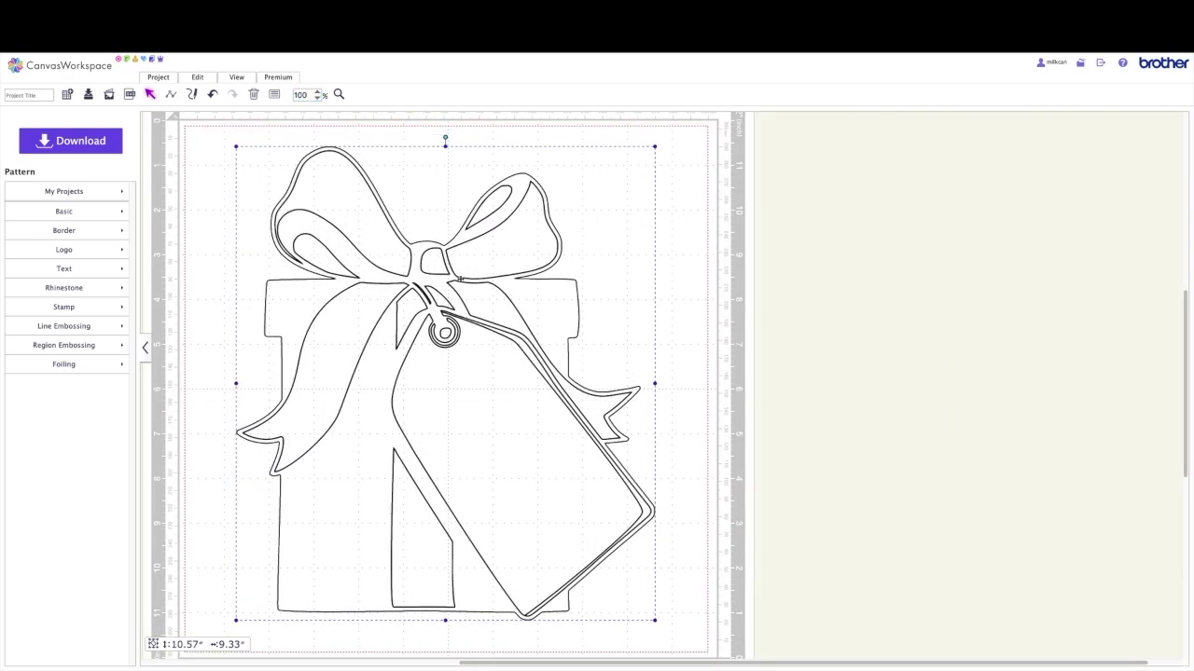
click(207, 77)
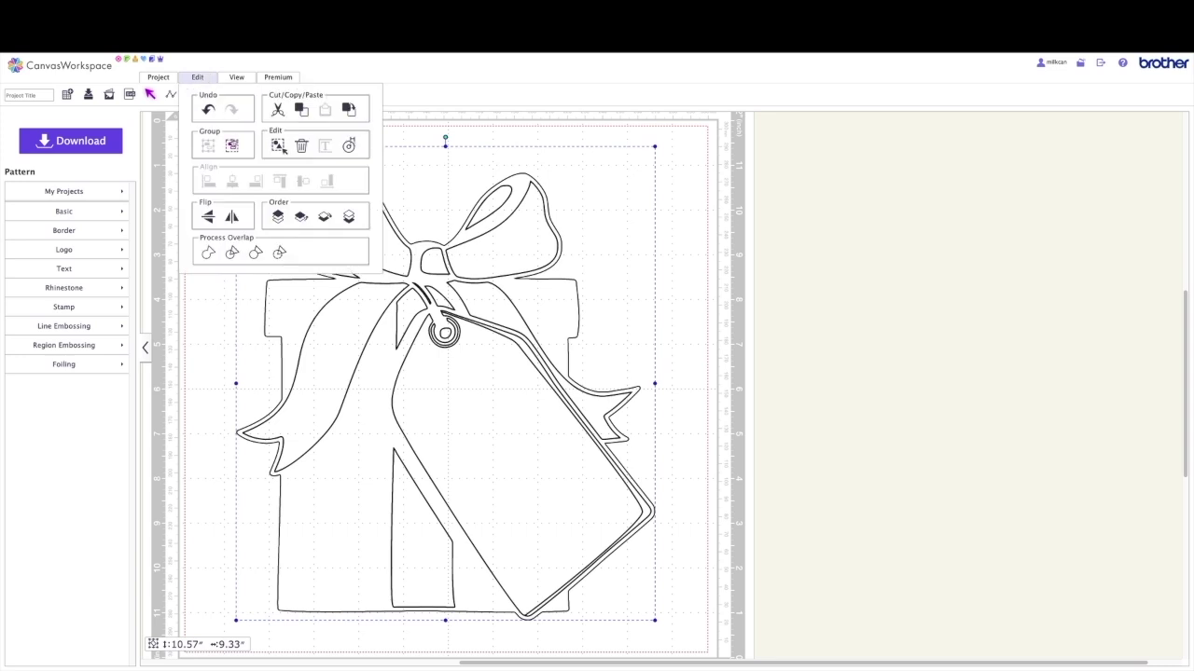
click(232, 146)
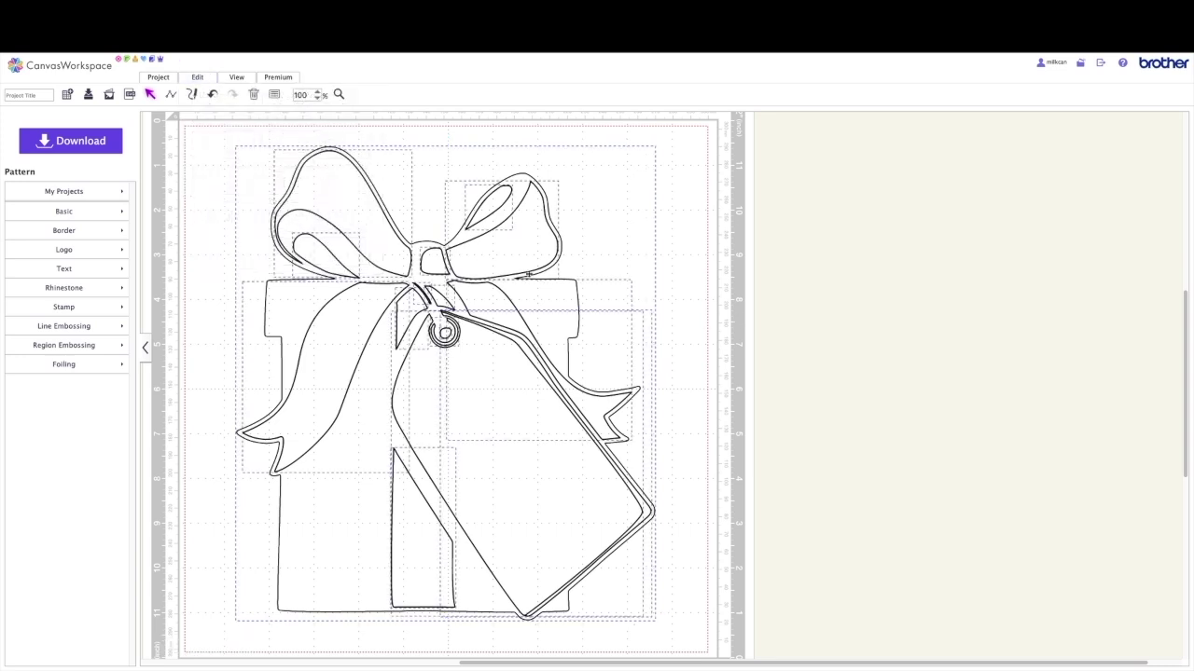
click(696, 456)
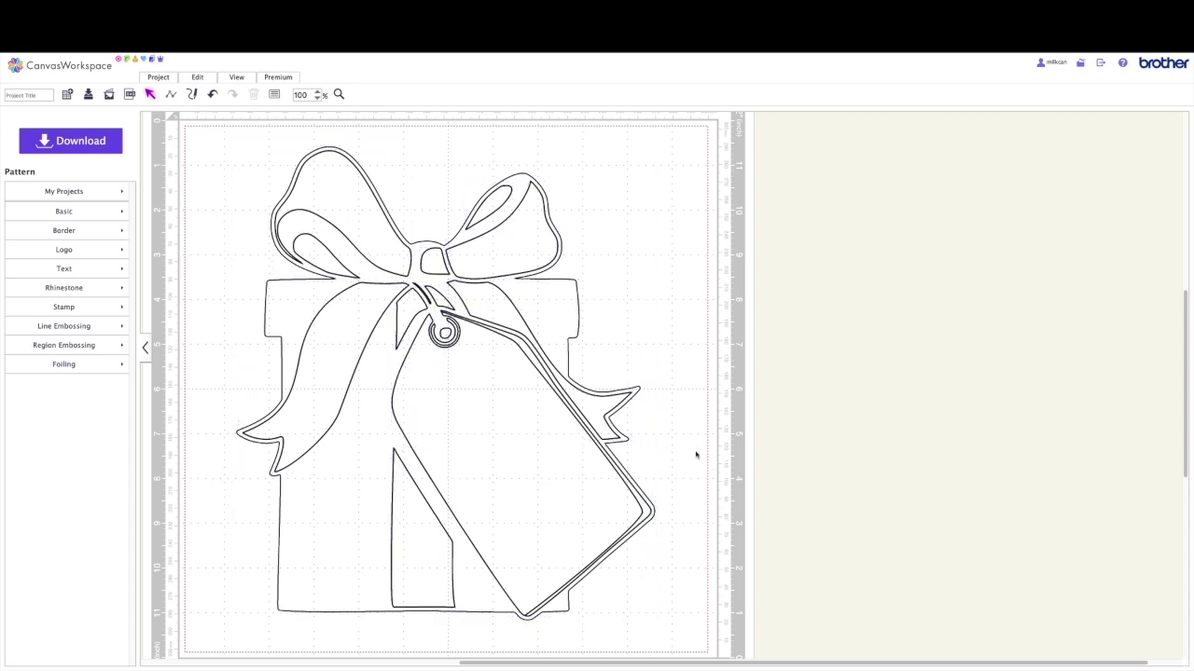
Step: Fill the gift design with light pink and move it off the mat to the right
click(266, 298)
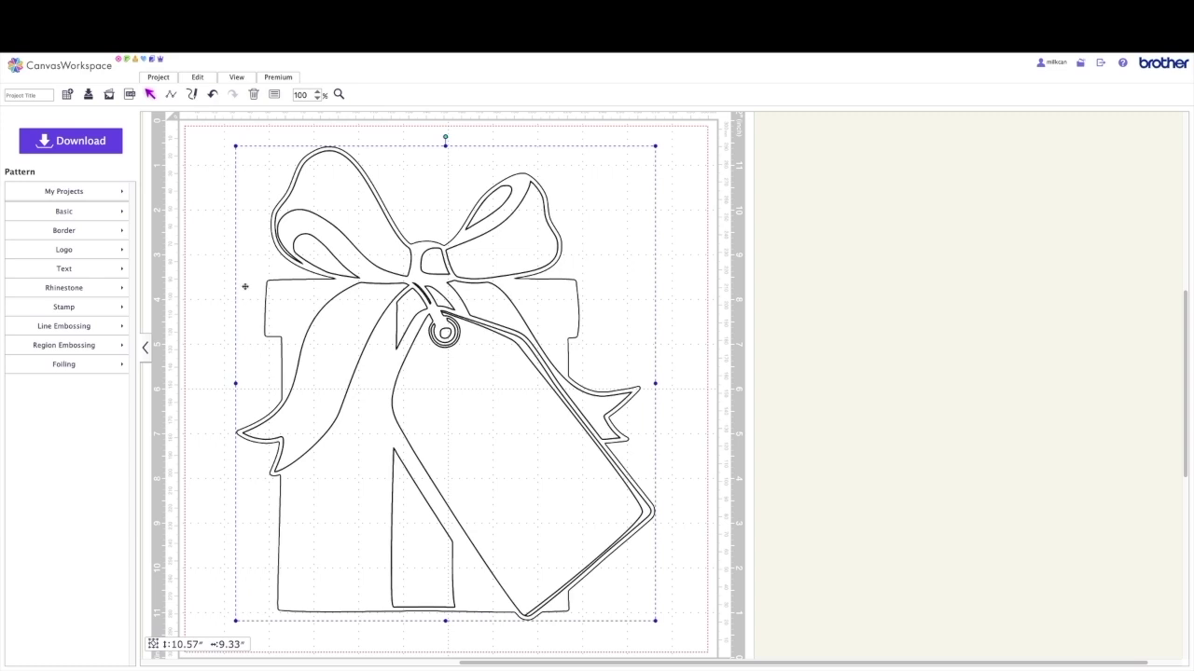
click(276, 95)
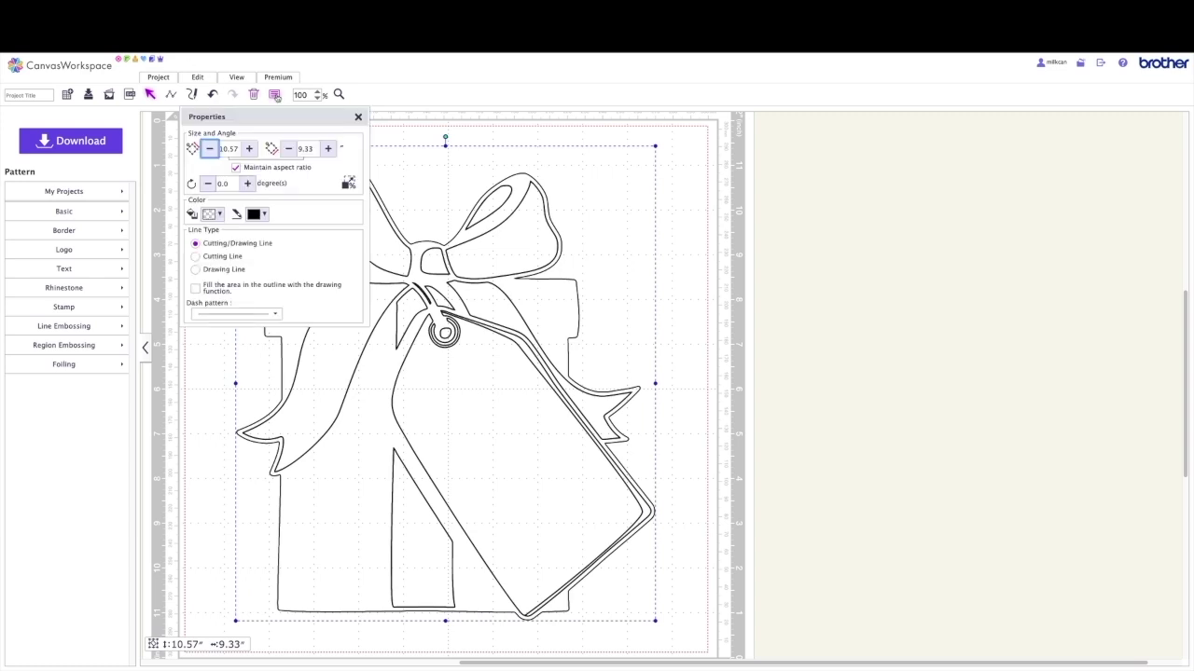
click(215, 215)
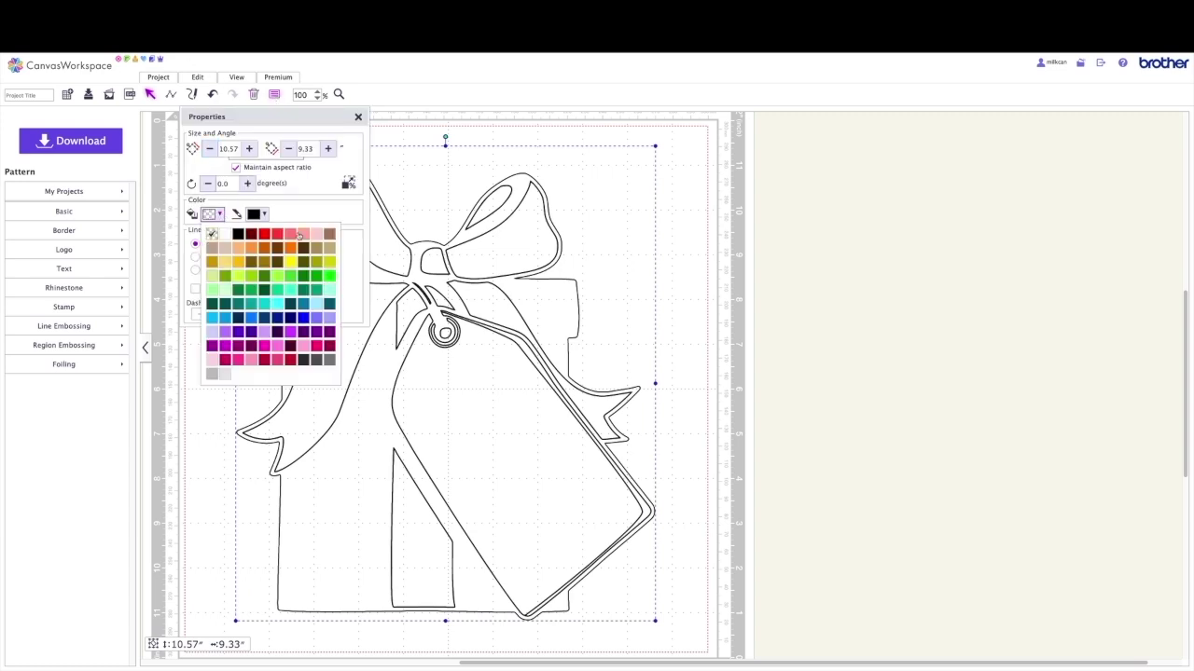
click(317, 235)
click(681, 219)
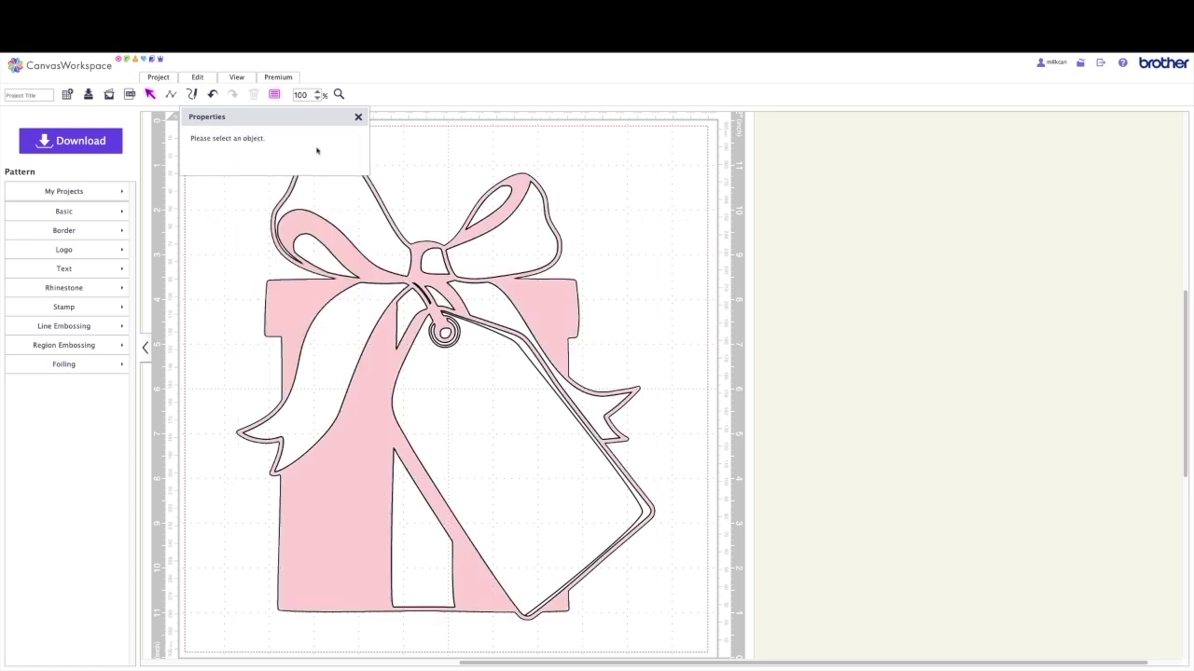
click(358, 116)
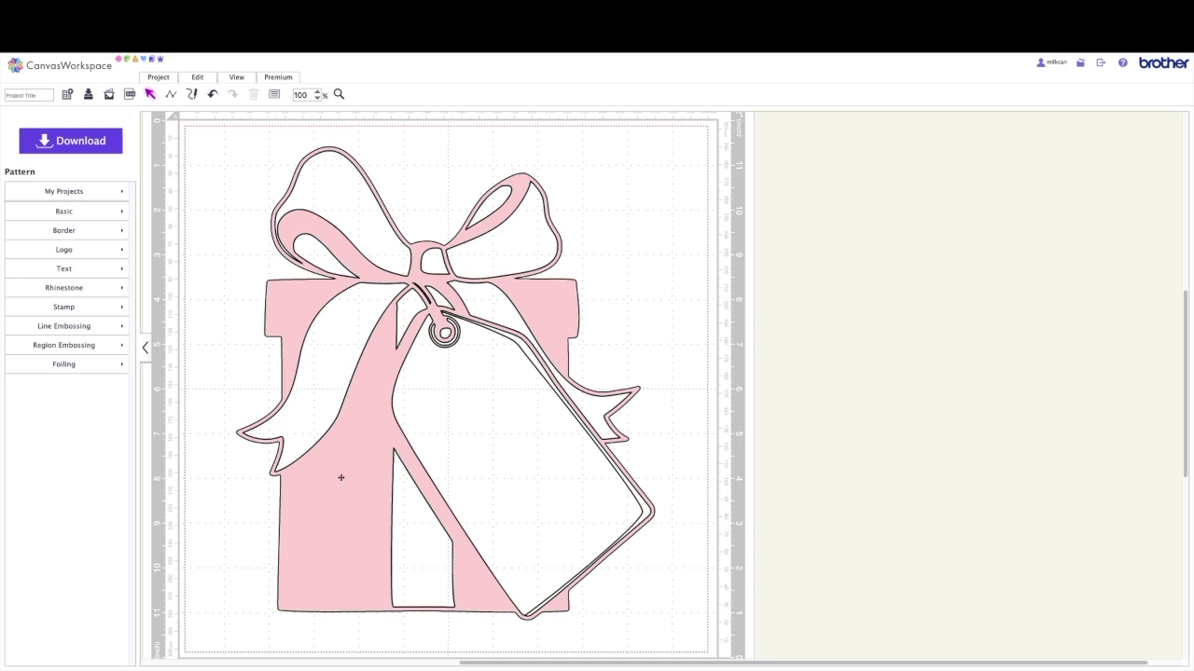
drag(341, 478, 780, 473)
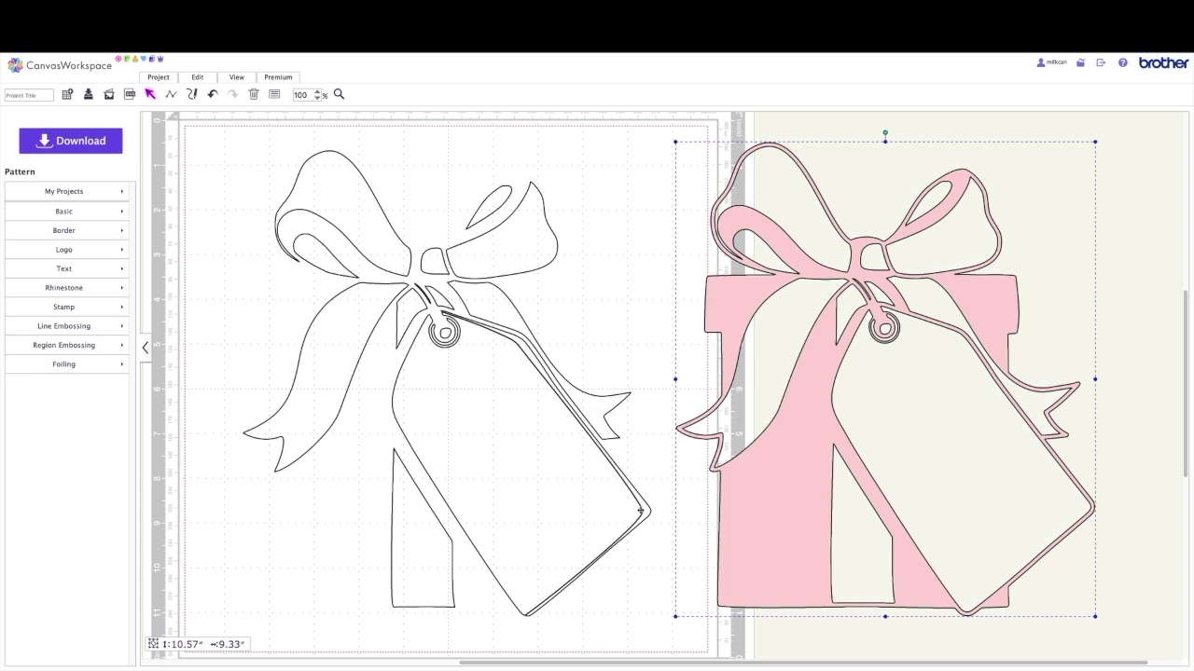
Step: Move the tag off the mat and delete the leftover strap line
click(640, 511)
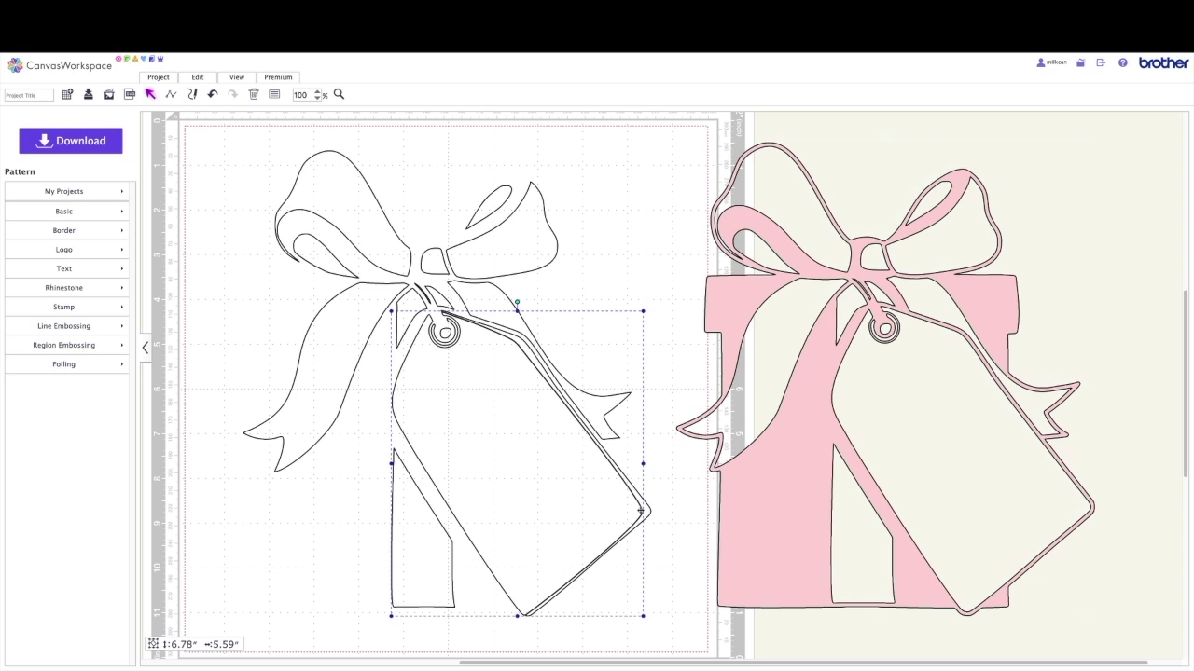
drag(518, 498, 1026, 384)
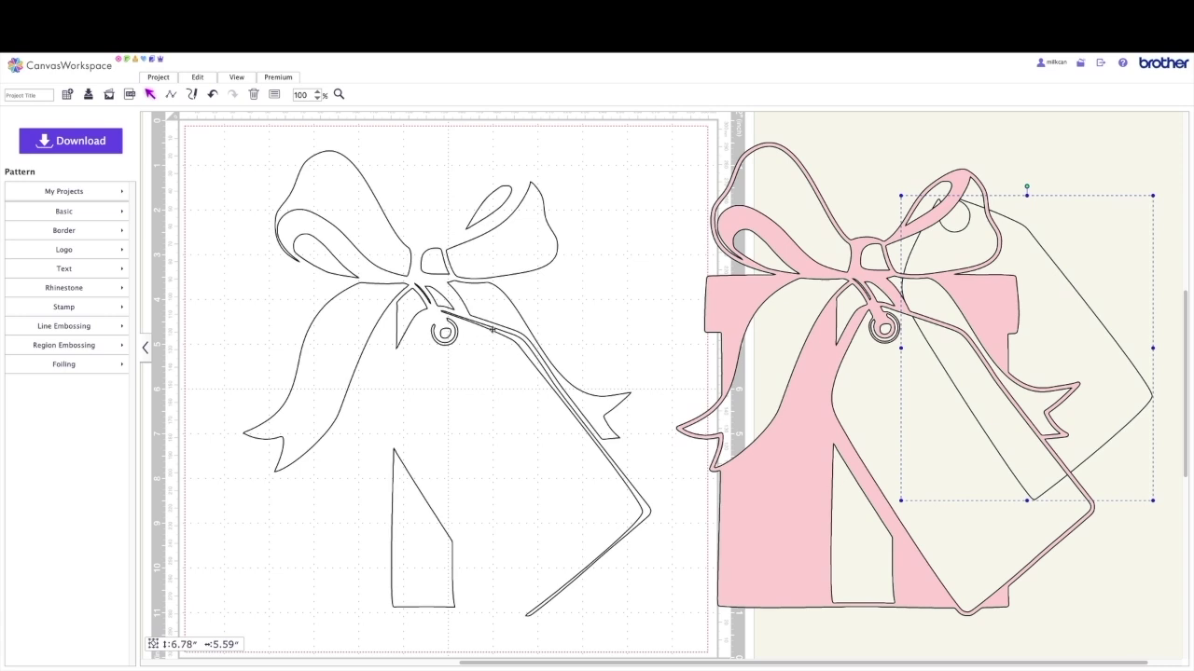
click(492, 329)
key(Delete)
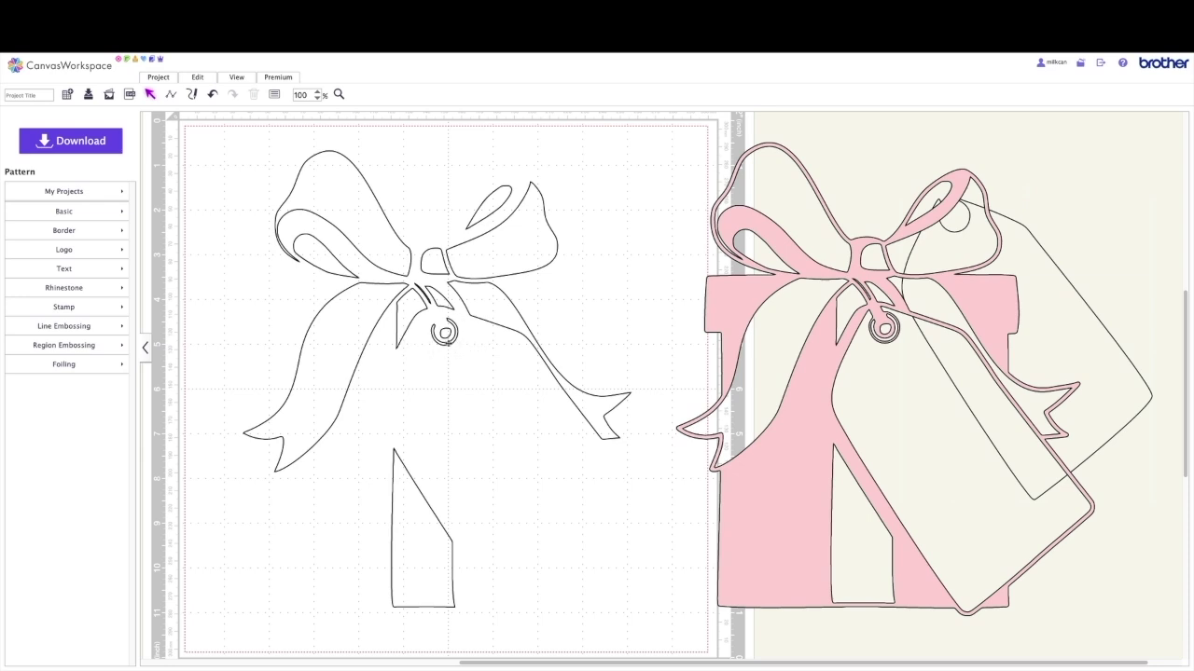
Step: Delete the small ring below the bow and the tiny knot piece
click(444, 332)
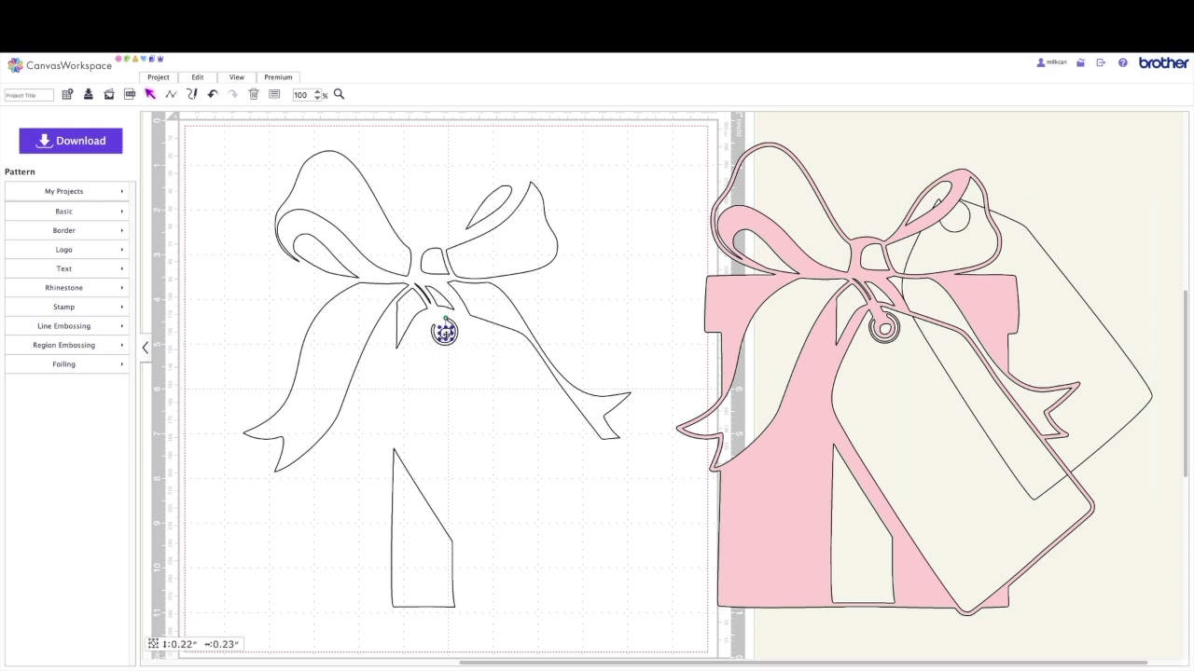
click(446, 336)
click(446, 336)
key(Delete)
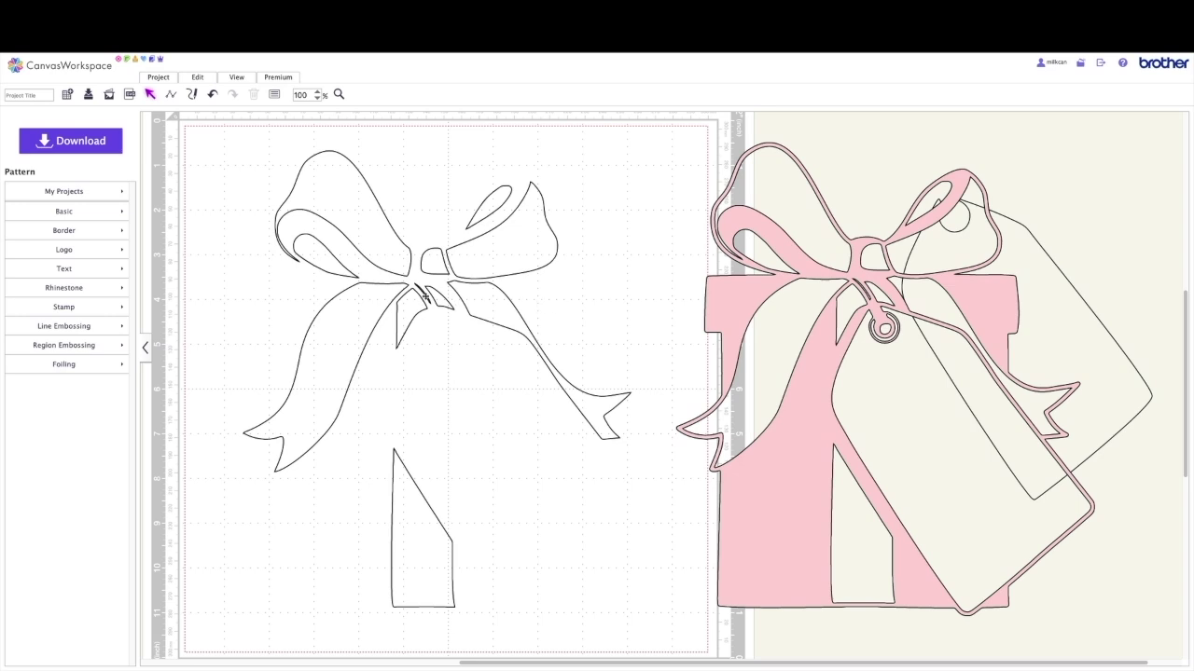
click(425, 297)
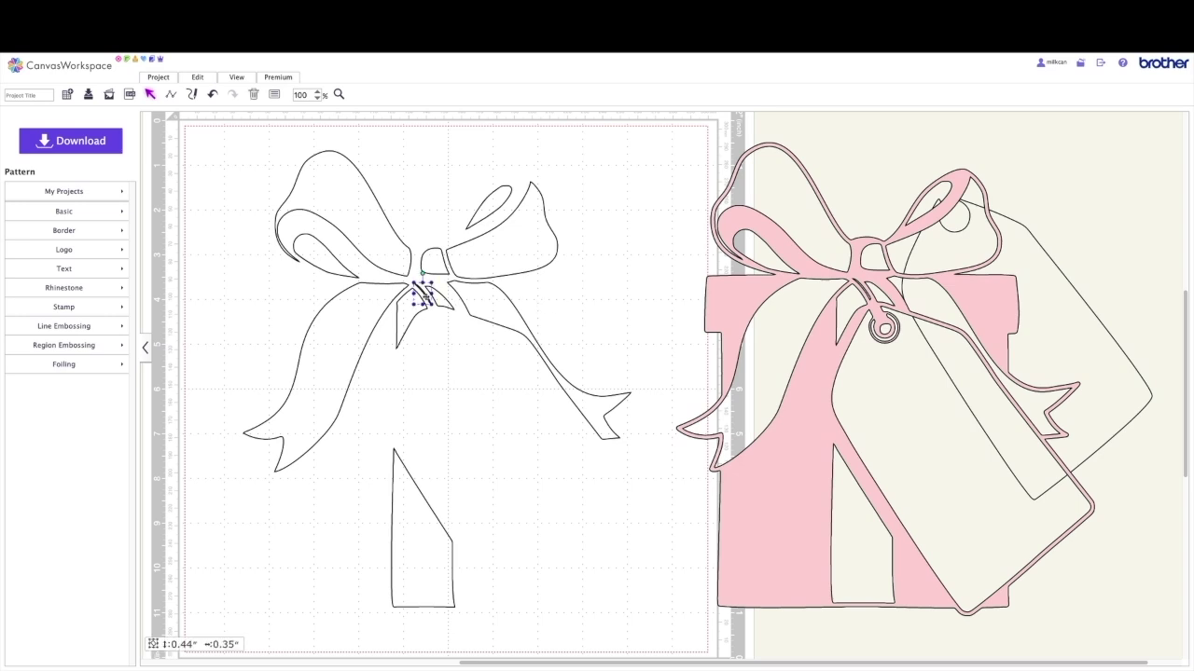
key(Delete)
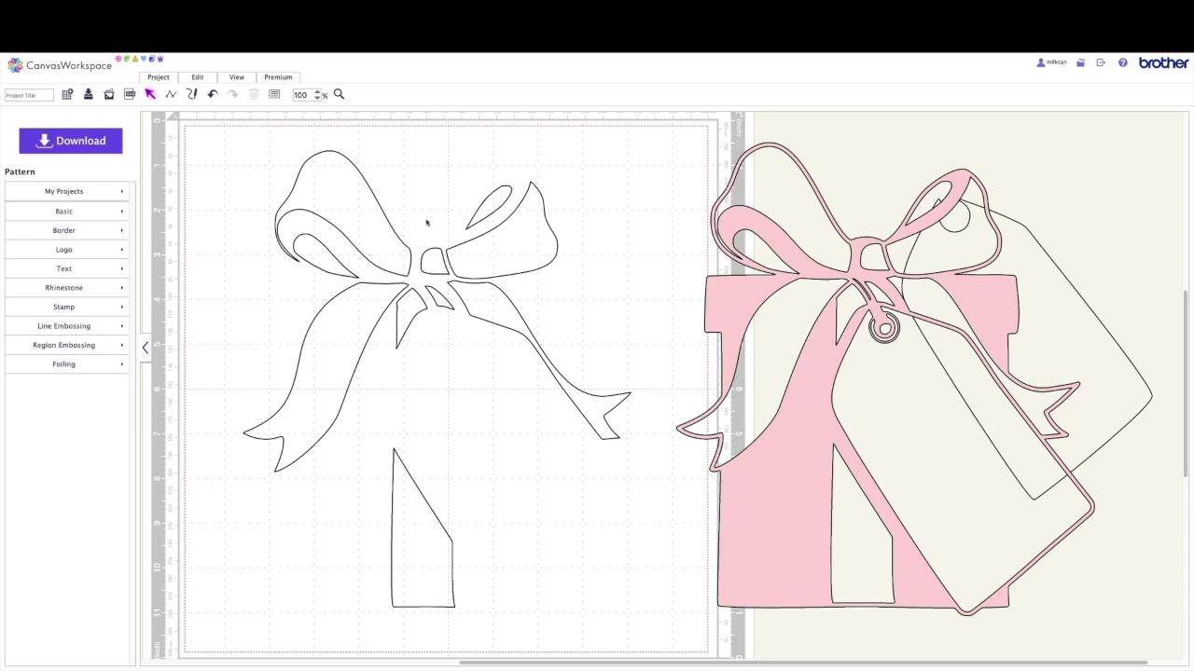
Step: Delete the left and right inner bow loops and select the remaining outlines
click(481, 216)
key(Delete)
click(320, 255)
key(Delete)
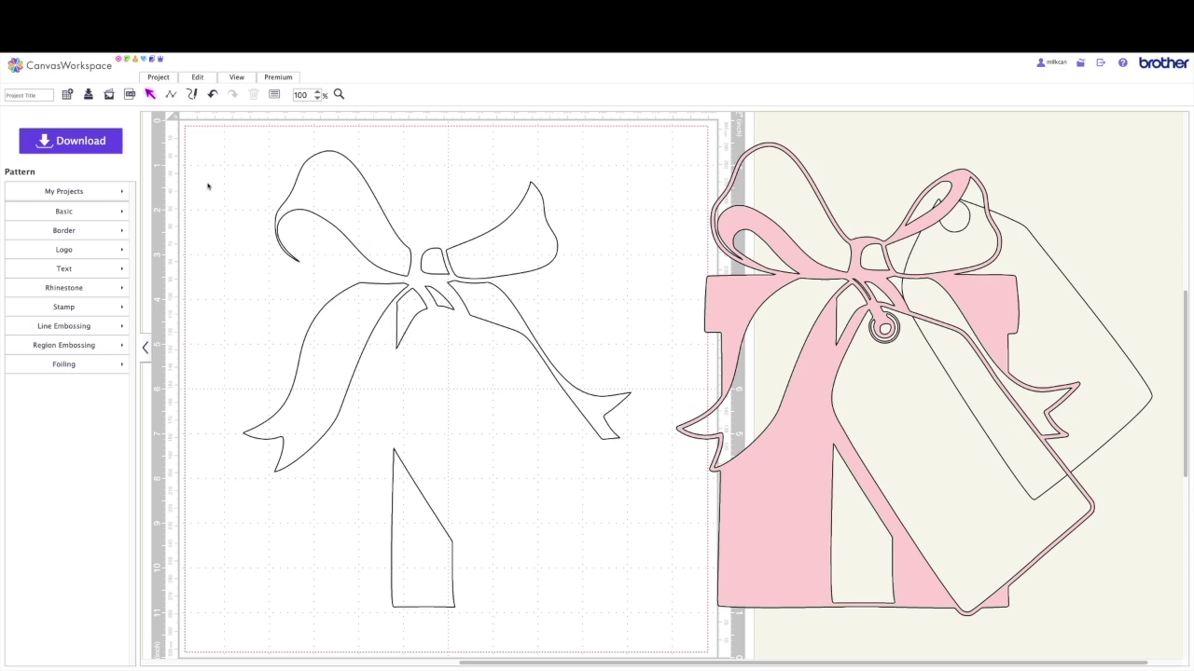
drag(208, 182, 583, 592)
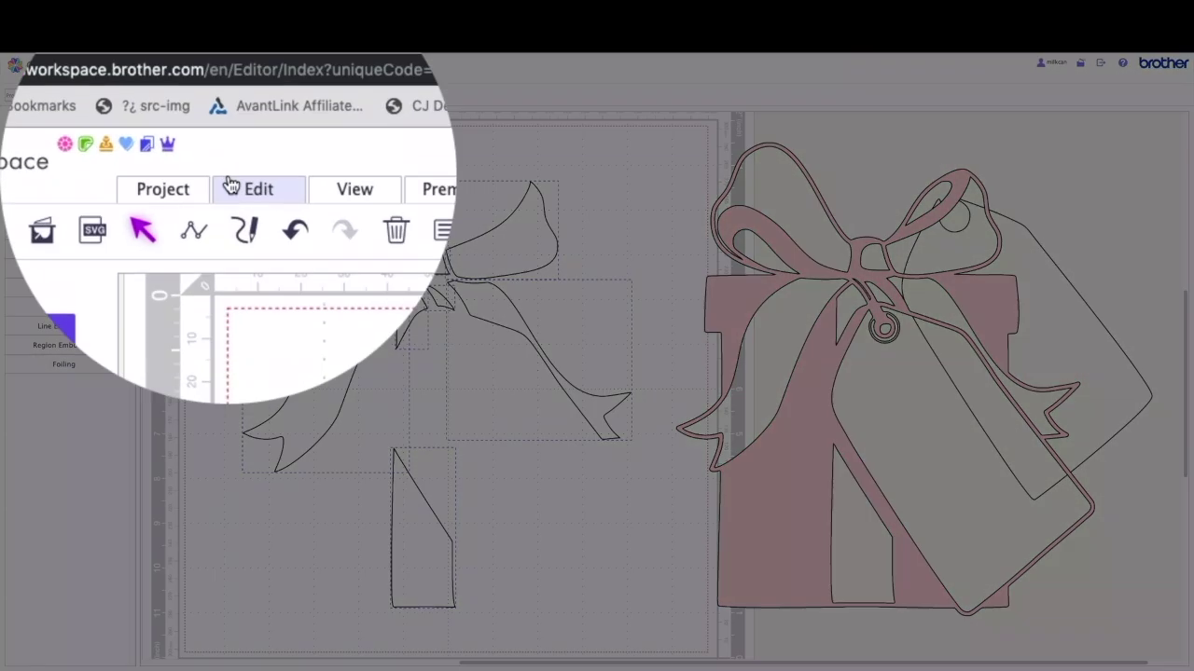
Step: Group the remaining bow and ribbon outline pieces and shift them slightly
click(196, 76)
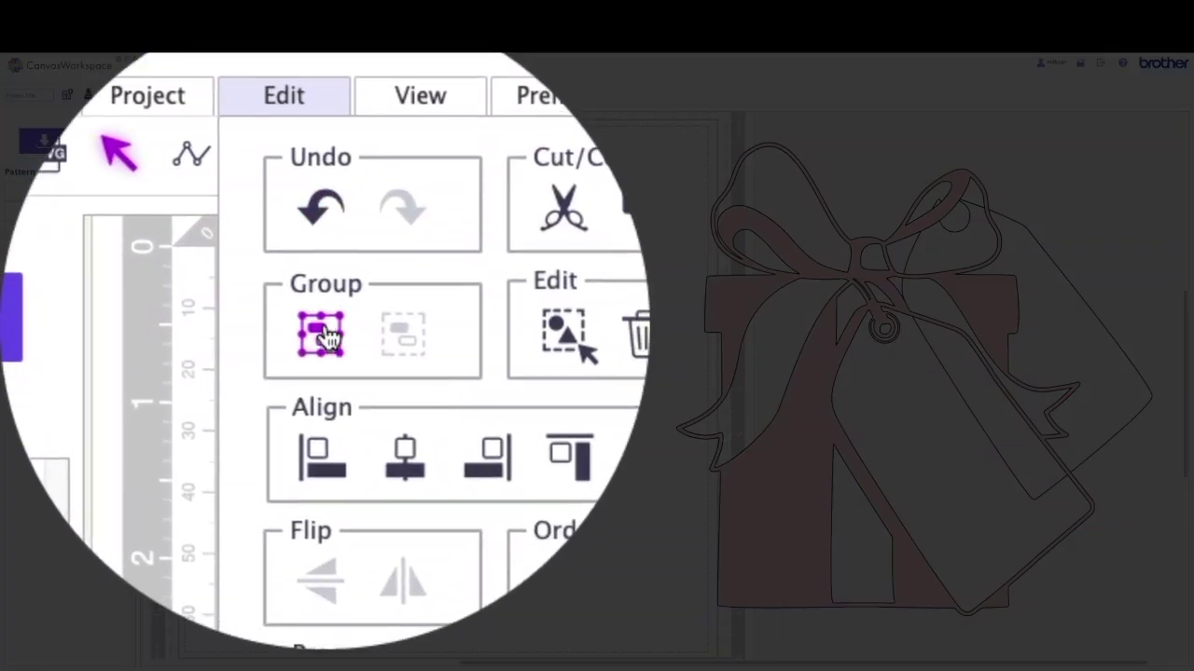
click(322, 336)
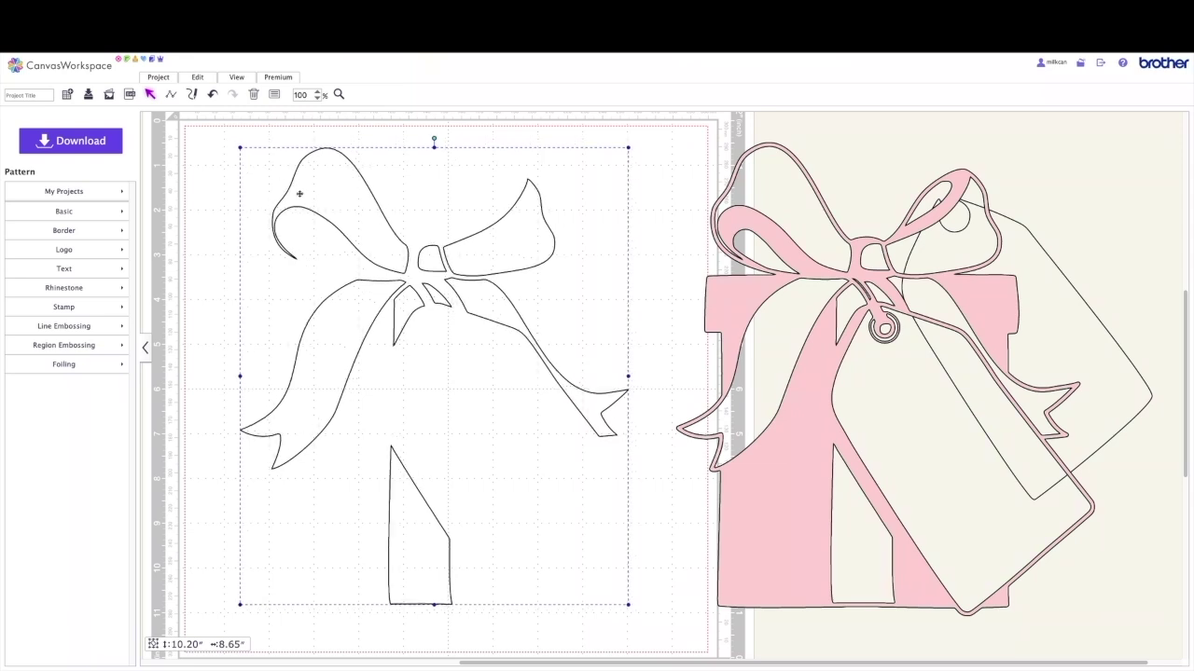
drag(299, 193, 278, 209)
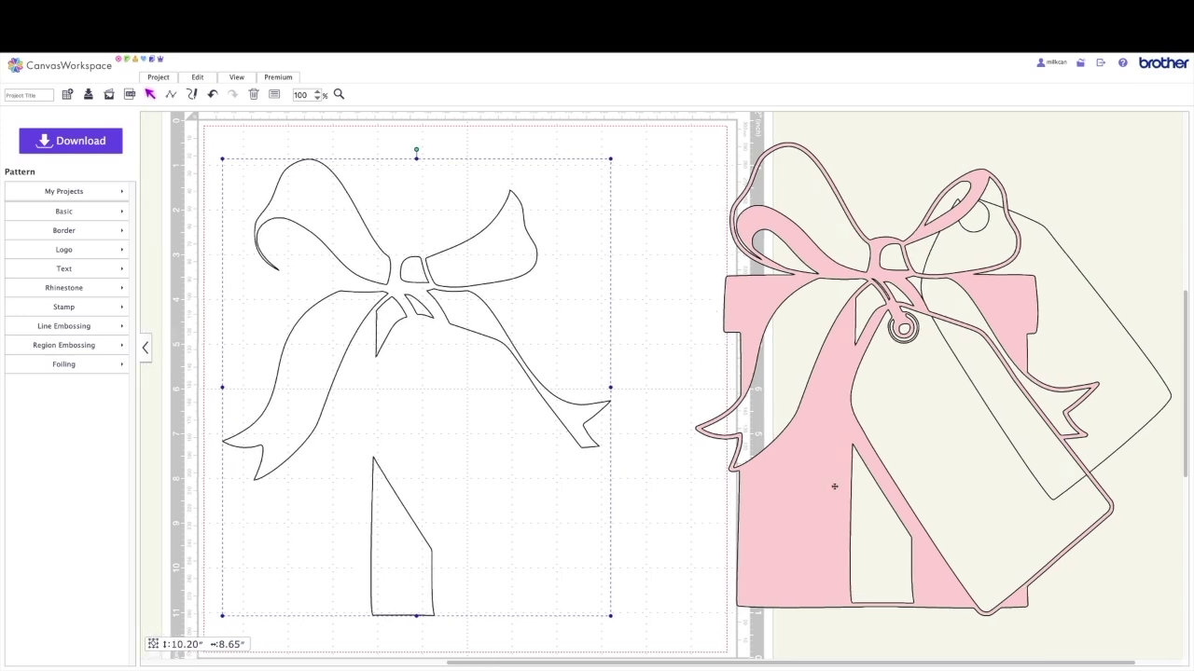
Step: Try placing the pink gift and tag on the mat, undo the tag move, then move both off
drag(834, 487, 353, 498)
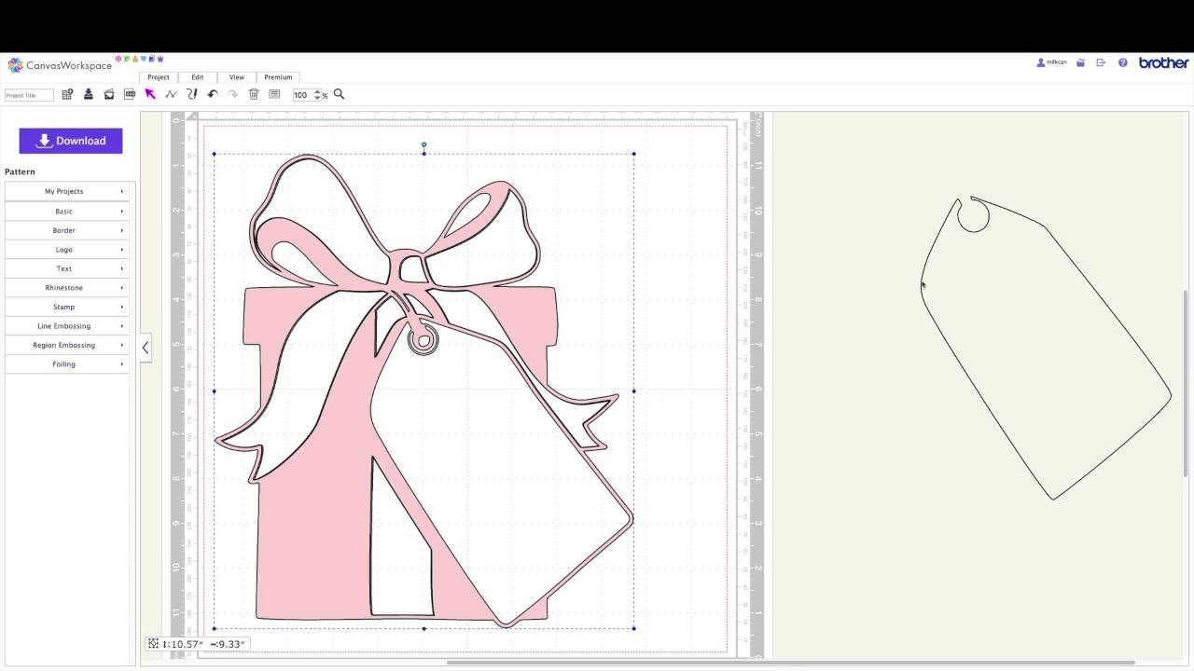
drag(922, 284, 436, 420)
key(ctrl+z)
key(ctrl+z)
key(ctrl+z)
key(ctrl+z)
key(ctrl+z)
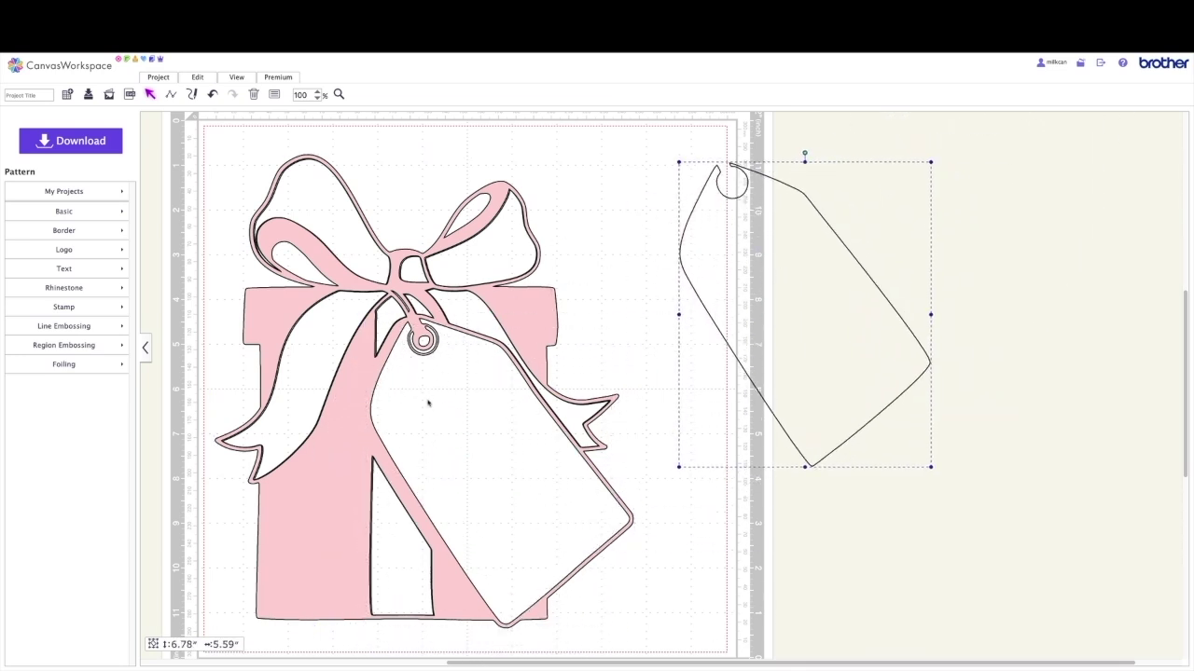
click(428, 403)
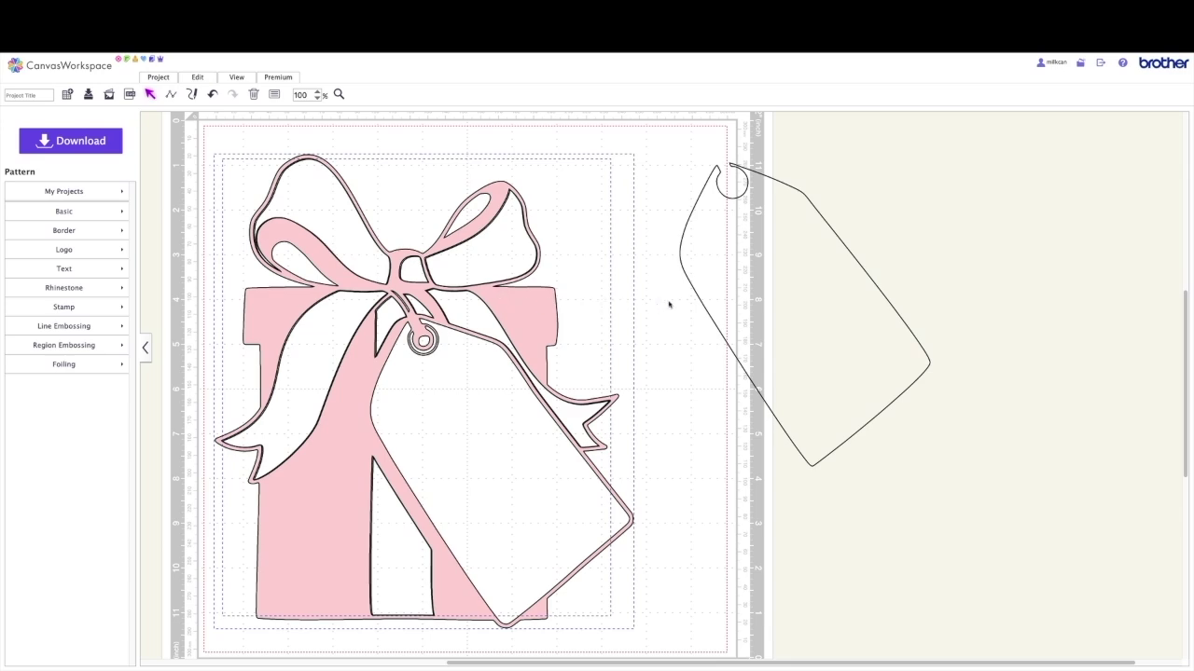
drag(525, 320, 879, 315)
Step: Push the bow outline group left, set the pink gift on the mat and the tag to its right
drag(372, 305, 198, 318)
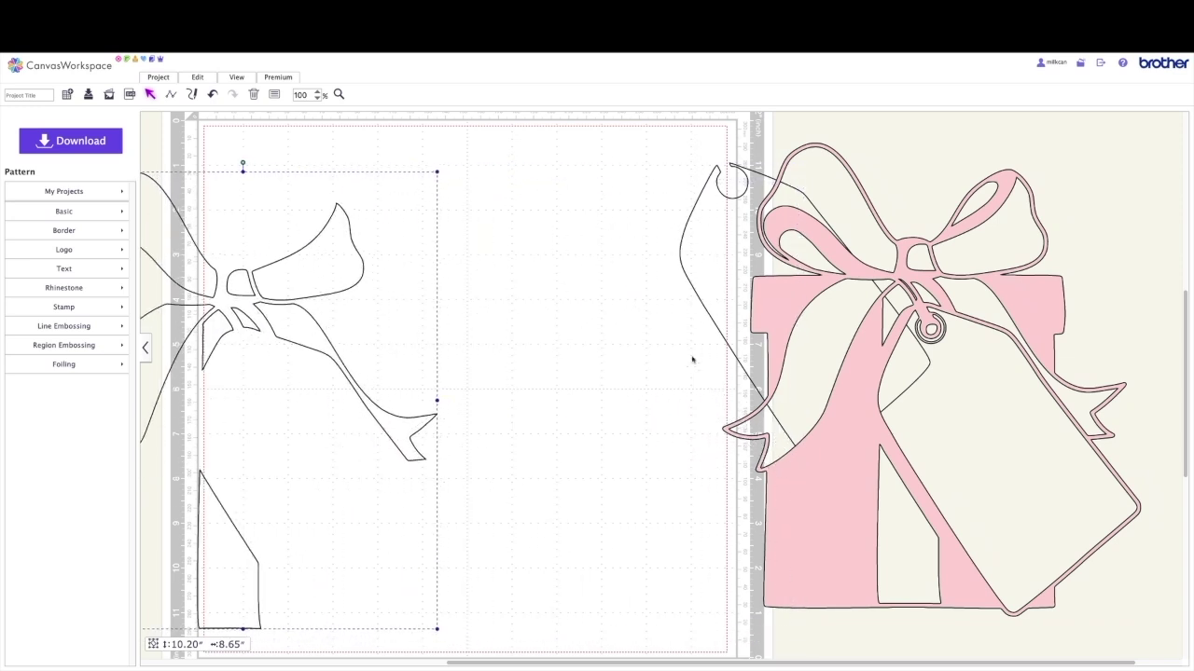
drag(848, 435, 518, 472)
drag(862, 343, 916, 351)
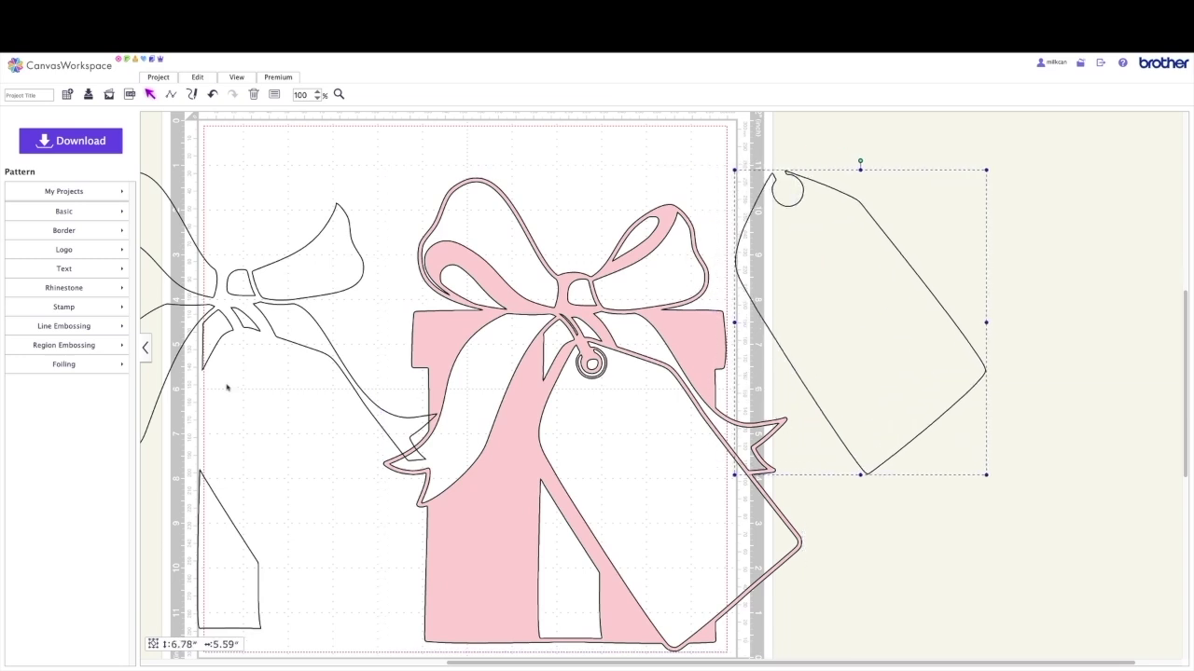
drag(276, 327, 179, 323)
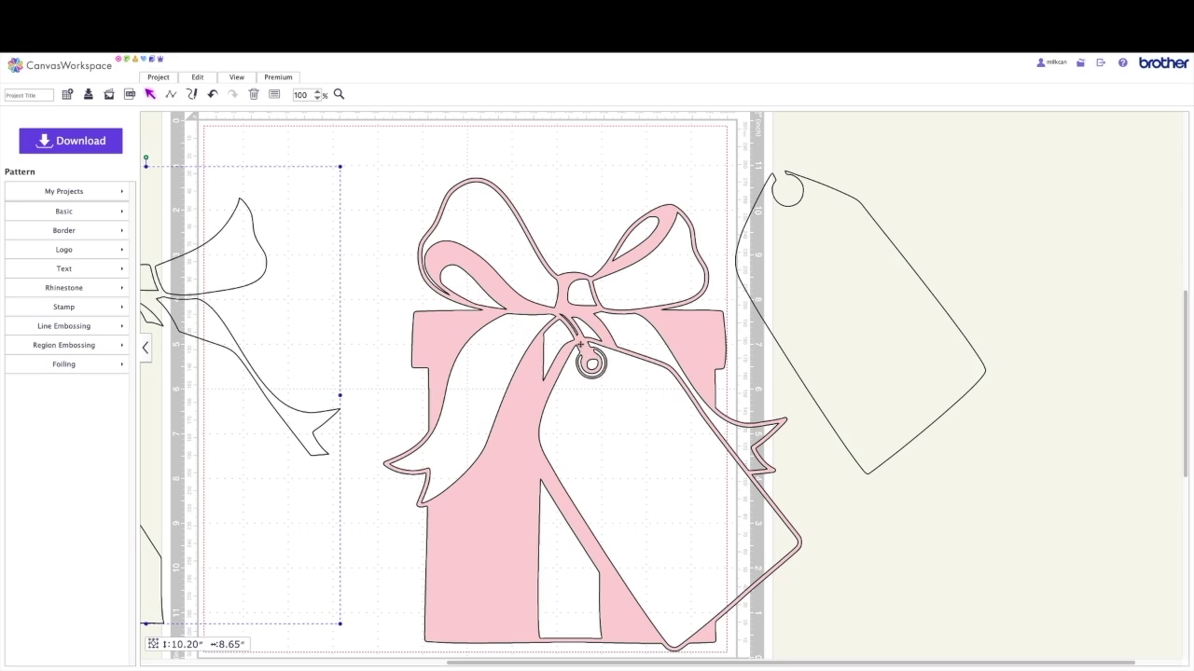
Step: Zoom in on the ring area, lower the pink gift slightly, and start point editing
click(321, 92)
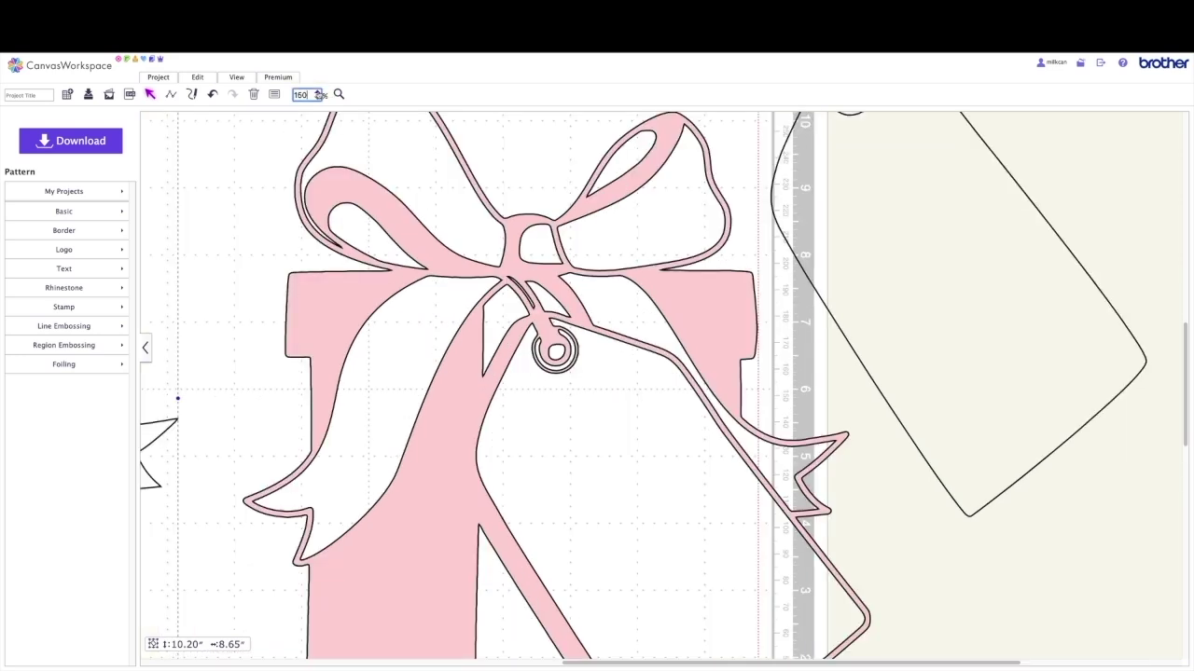
click(321, 93)
click(319, 93)
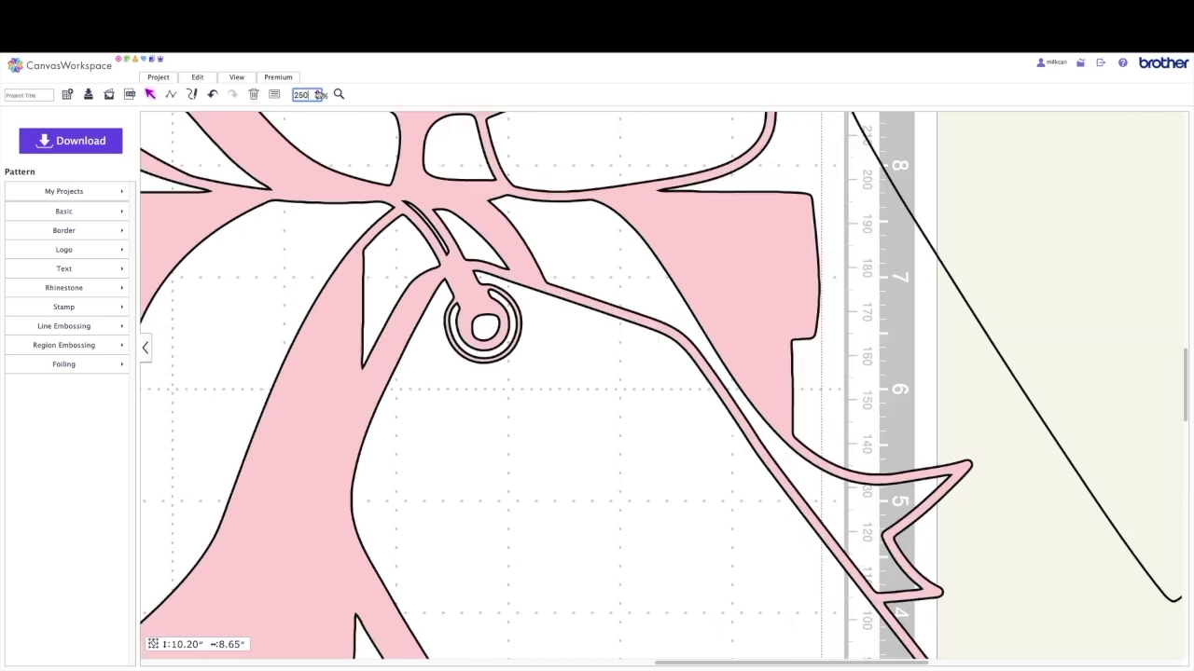
drag(374, 232, 367, 295)
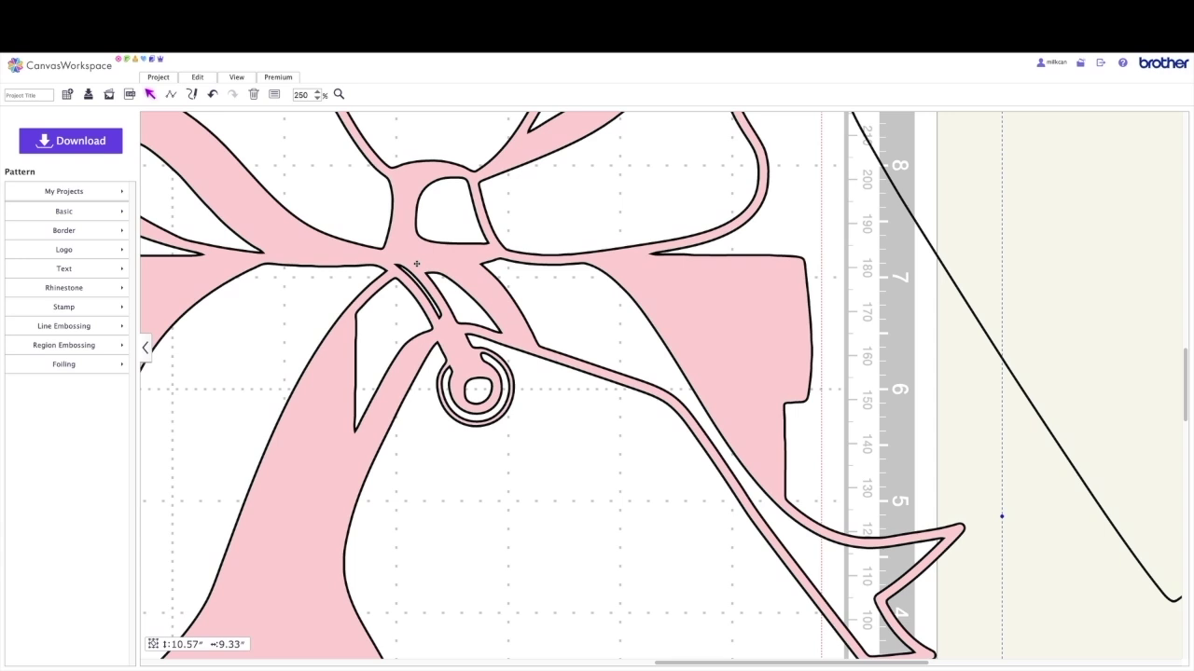
double_click(417, 264)
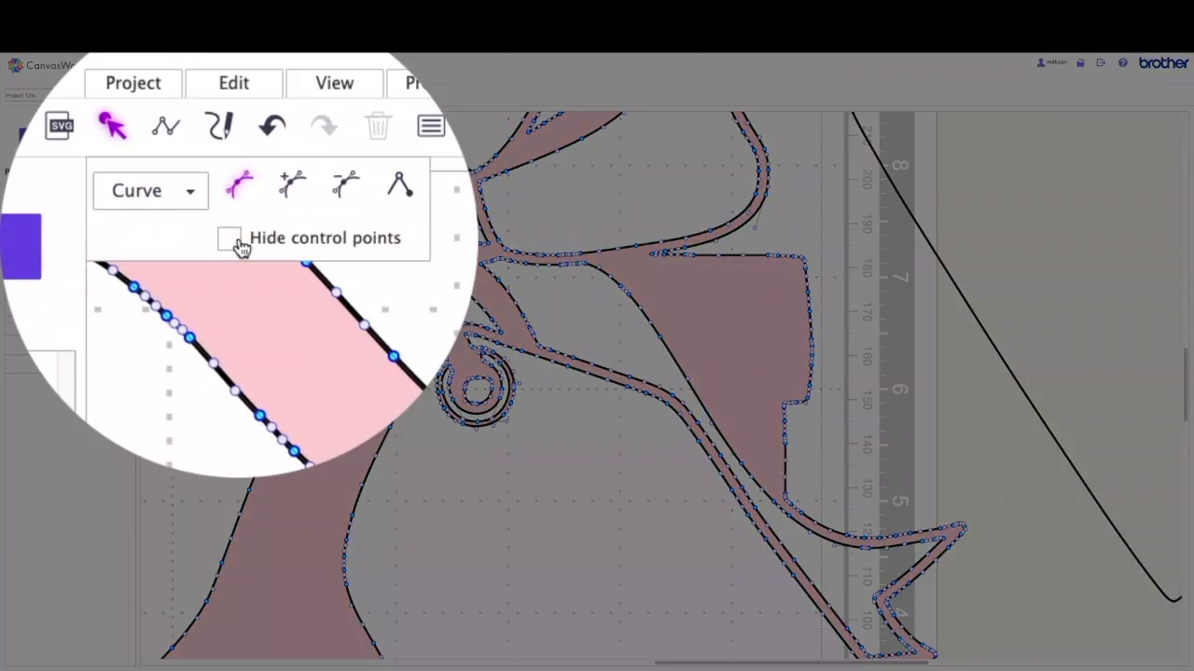
Step: Compare with and without intermediate control points, leave them hidden, and delete a point
click(196, 137)
click(196, 137)
click(341, 349)
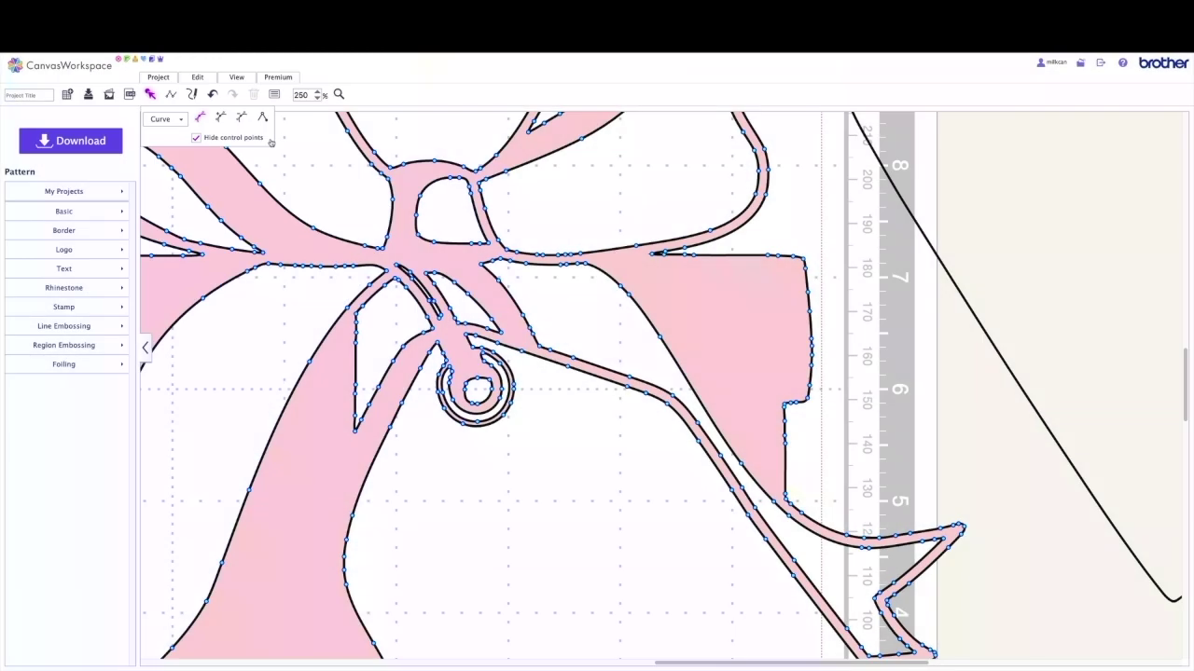
click(195, 138)
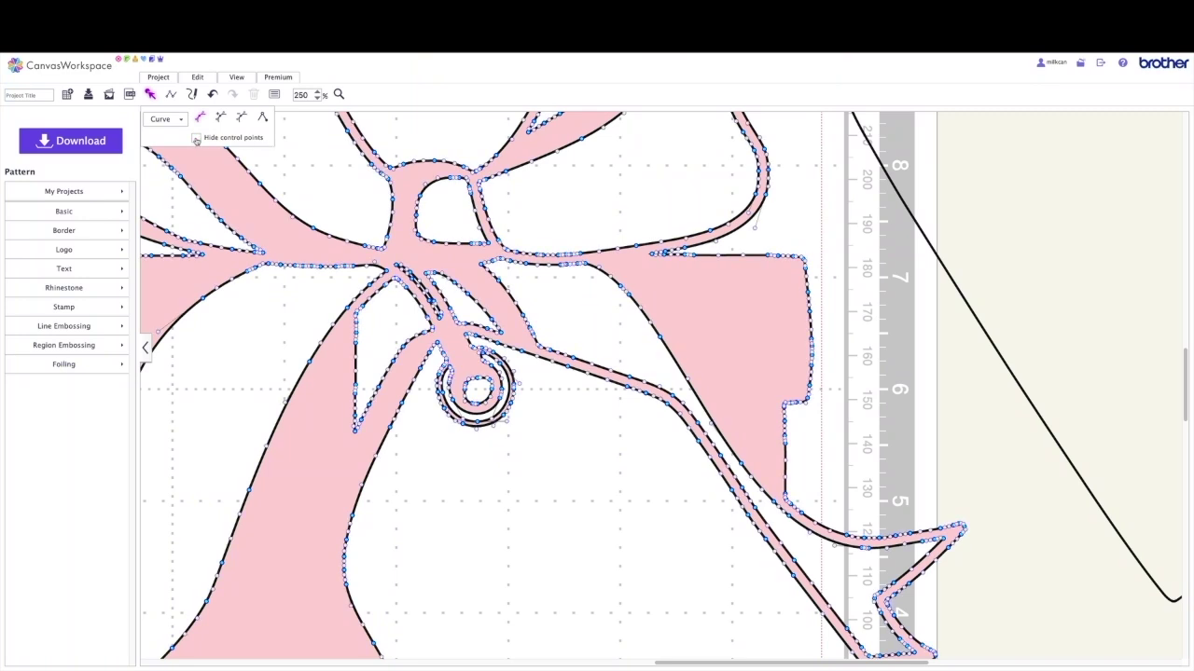
click(196, 138)
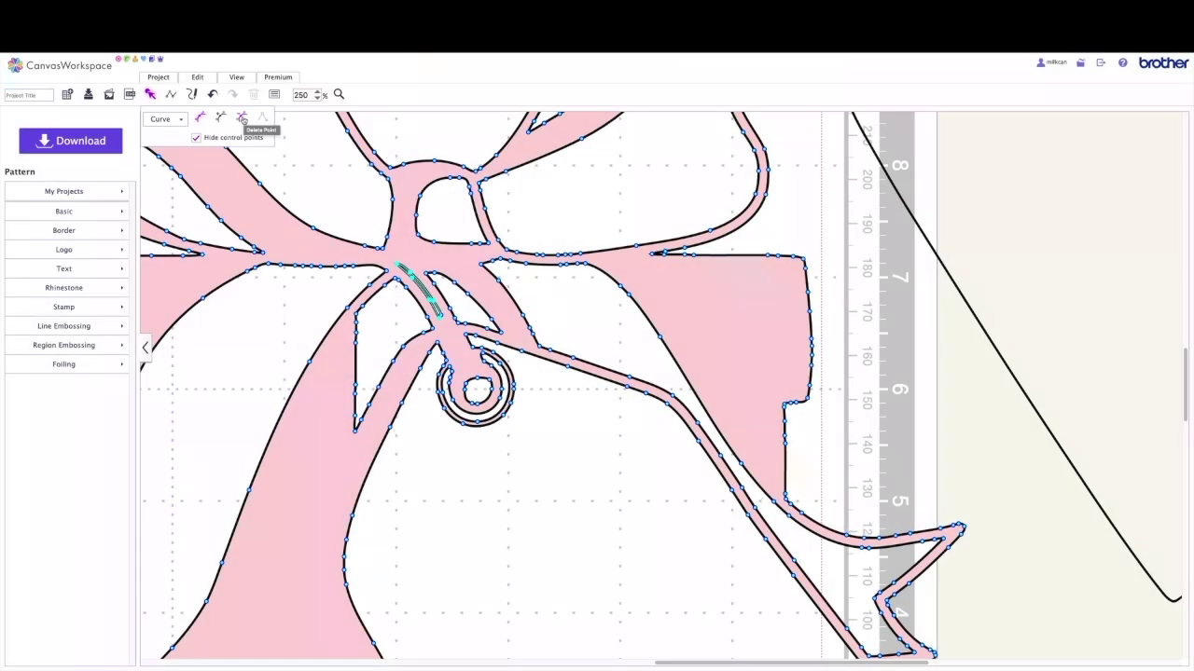
click(242, 118)
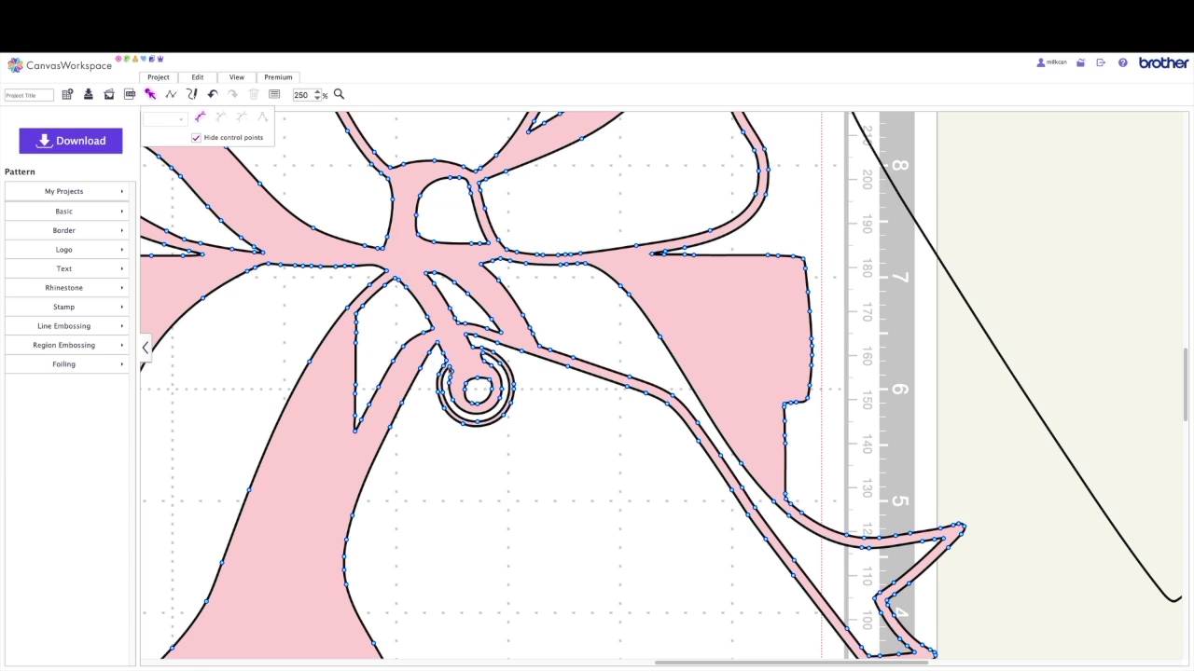
Step: Nudge a curl control point, delete the curl's inner spiral points, and finish point editing
click(451, 370)
click(450, 370)
drag(449, 370, 451, 376)
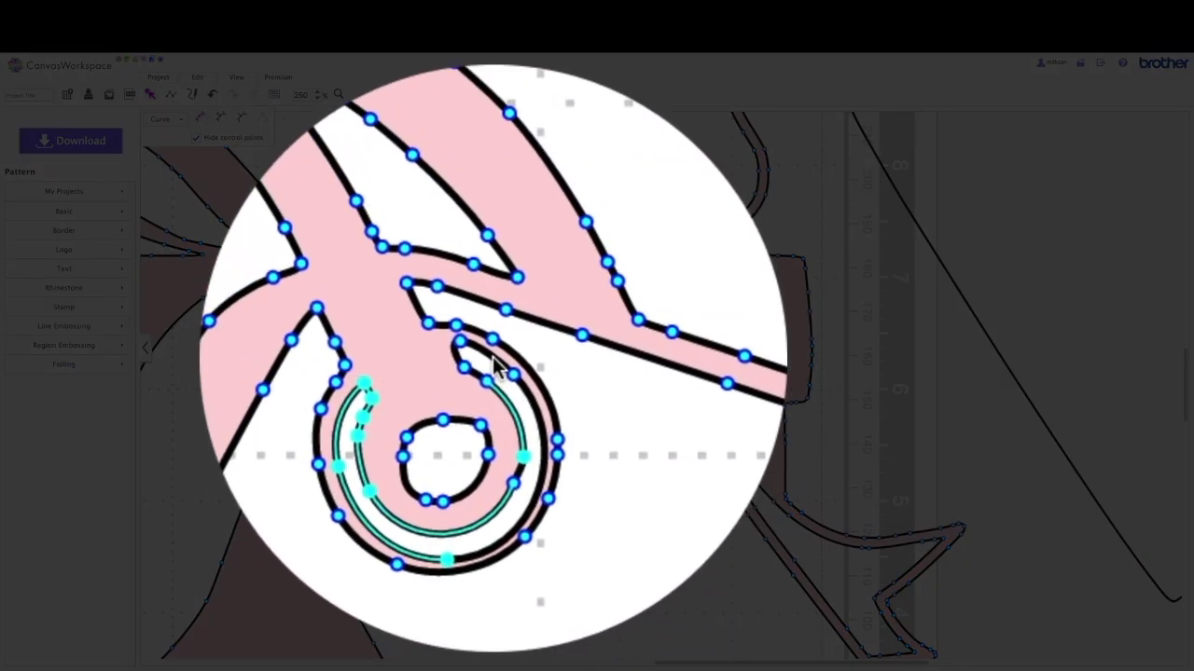
click(502, 383)
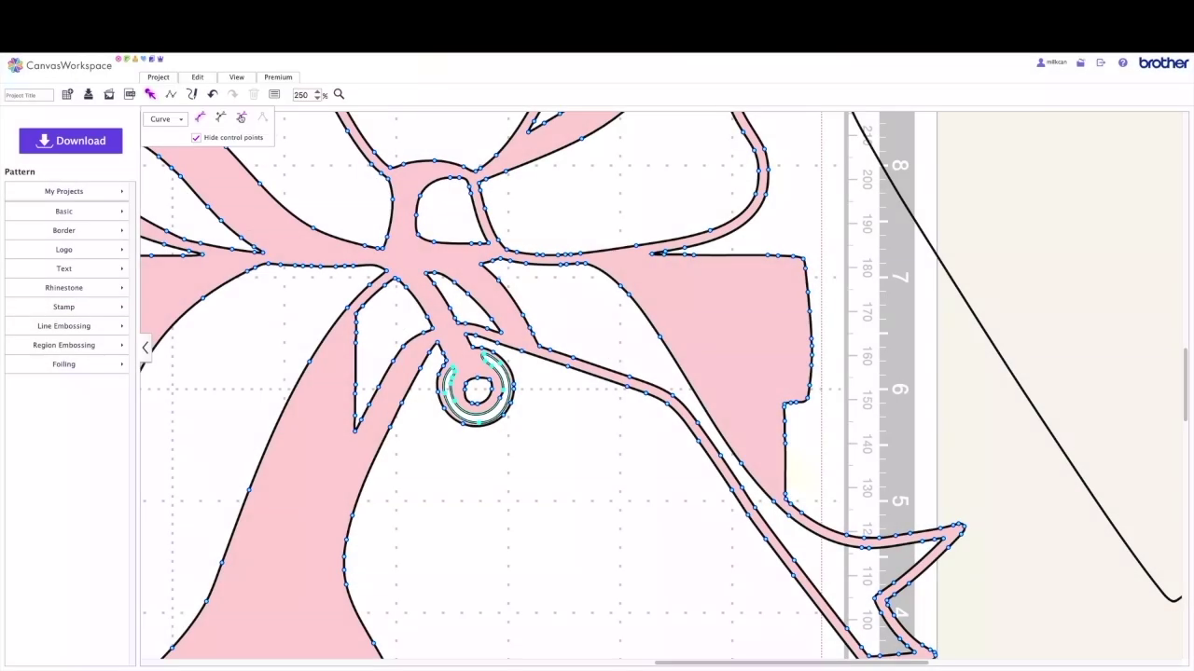
click(241, 117)
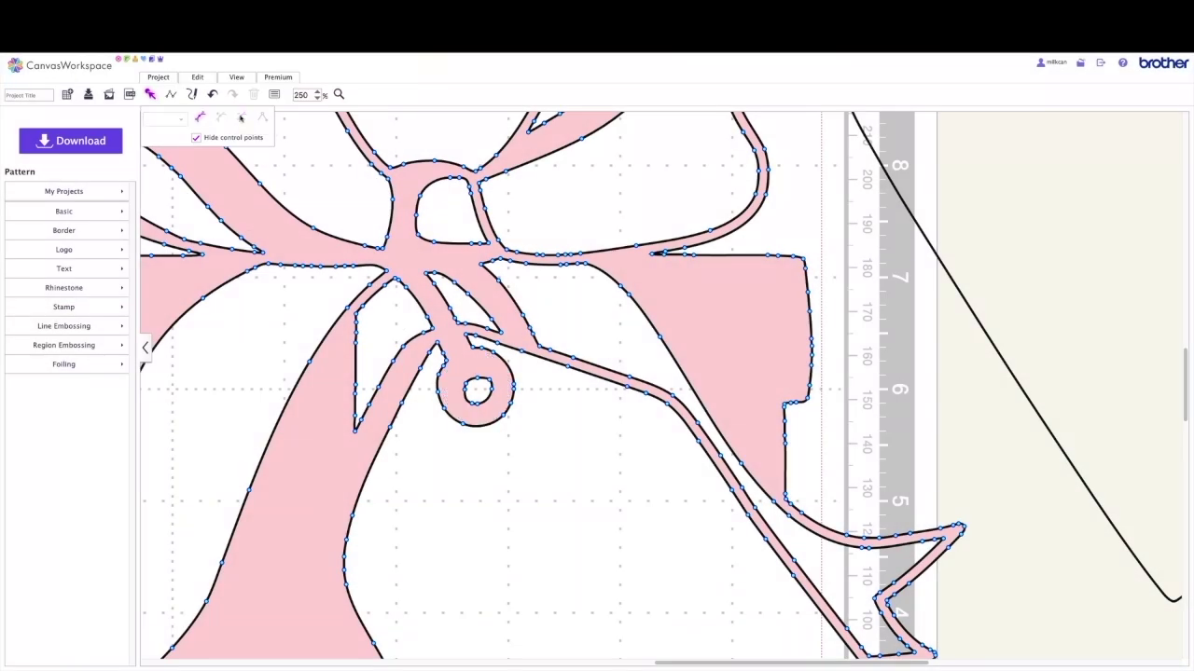
click(472, 524)
Step: Zoom out to the whole mat and group all seven shapes together
click(318, 97)
click(317, 97)
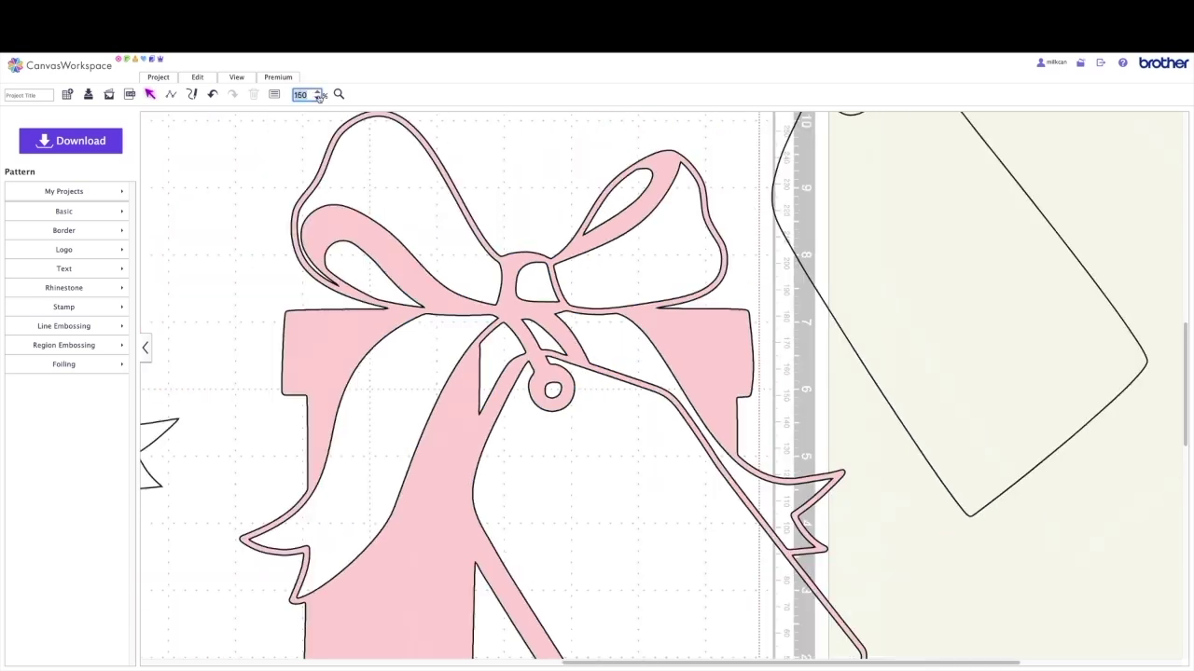
click(317, 97)
click(317, 97)
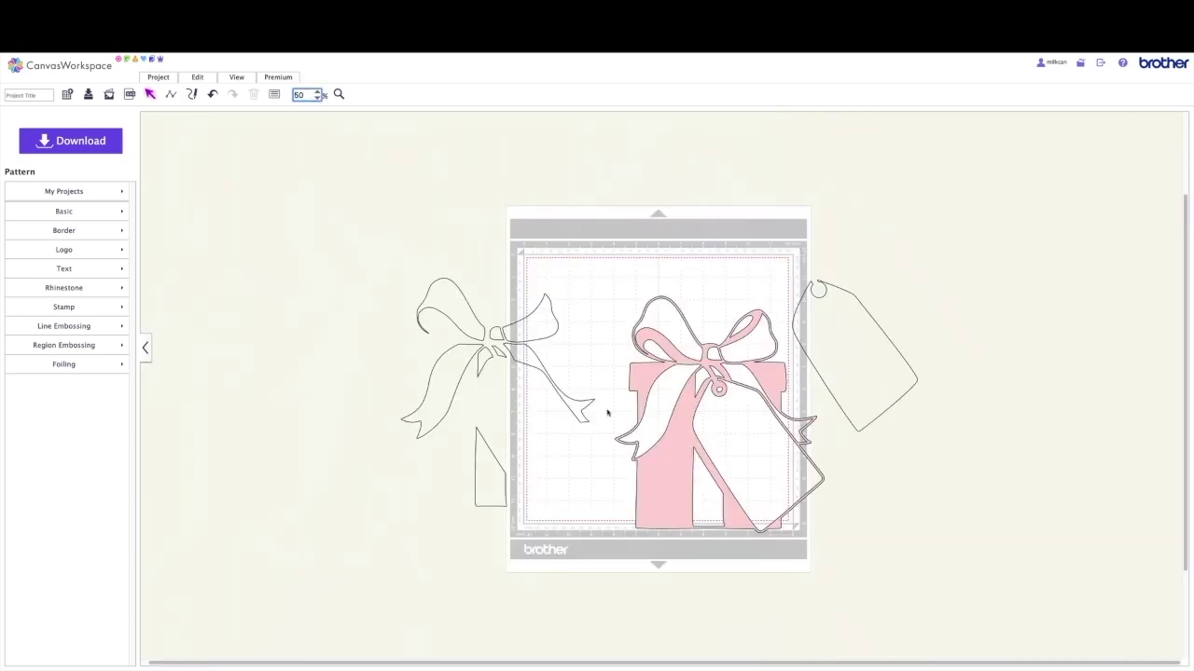
drag(666, 403, 645, 414)
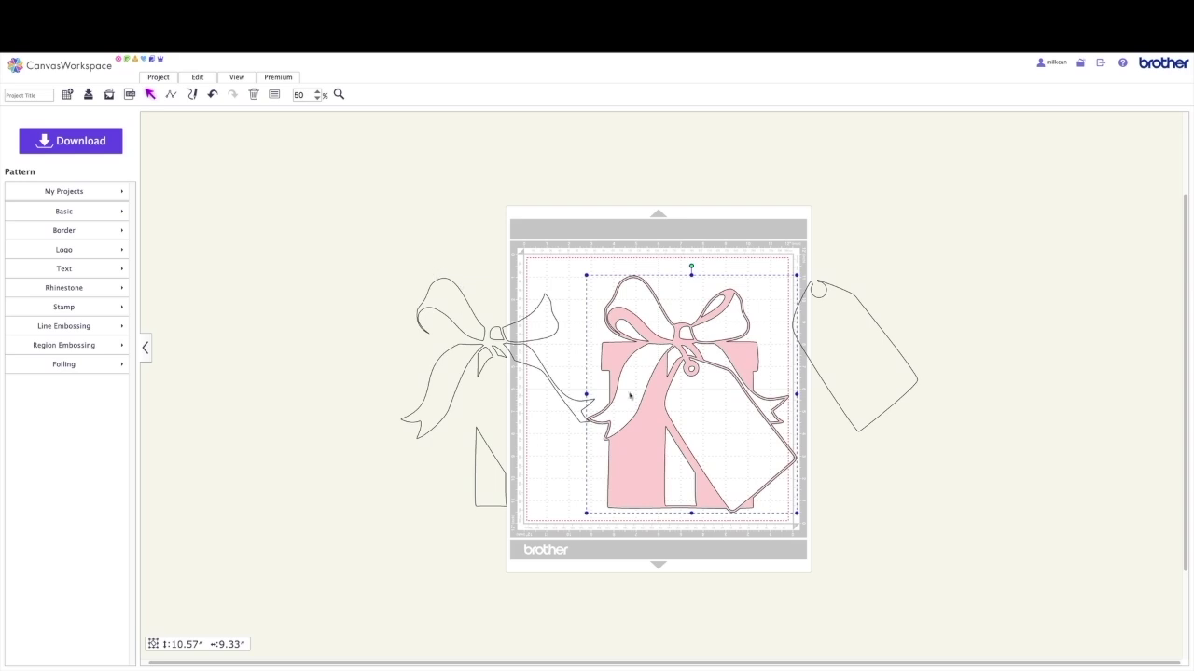
drag(341, 235, 873, 504)
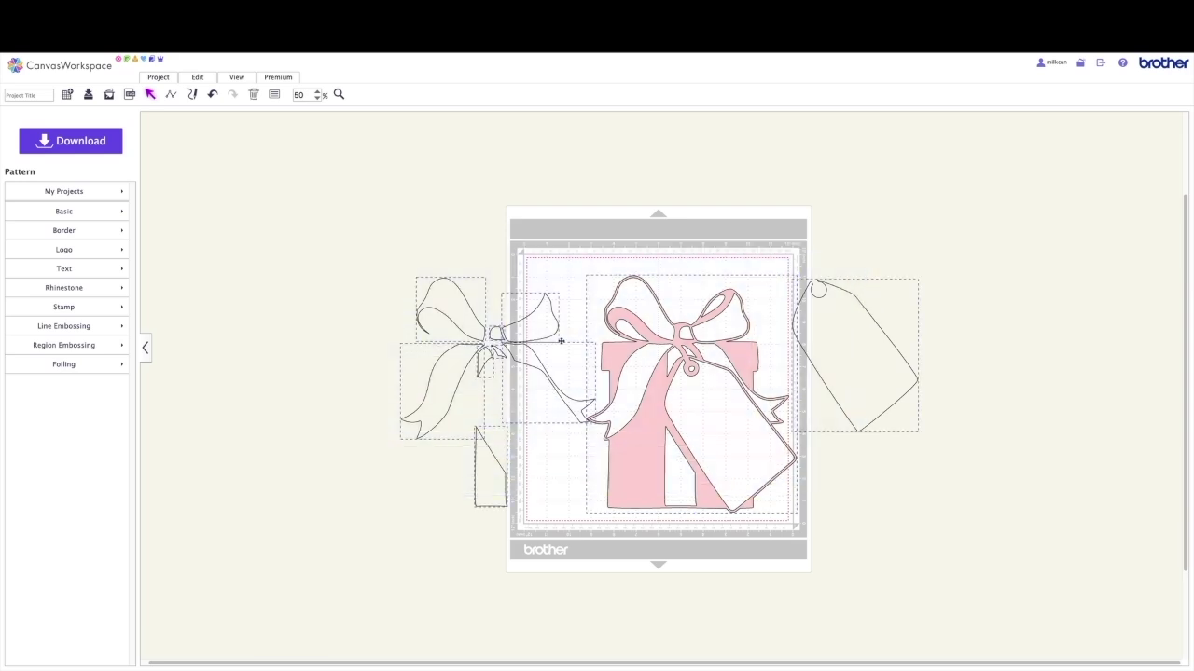
click(197, 78)
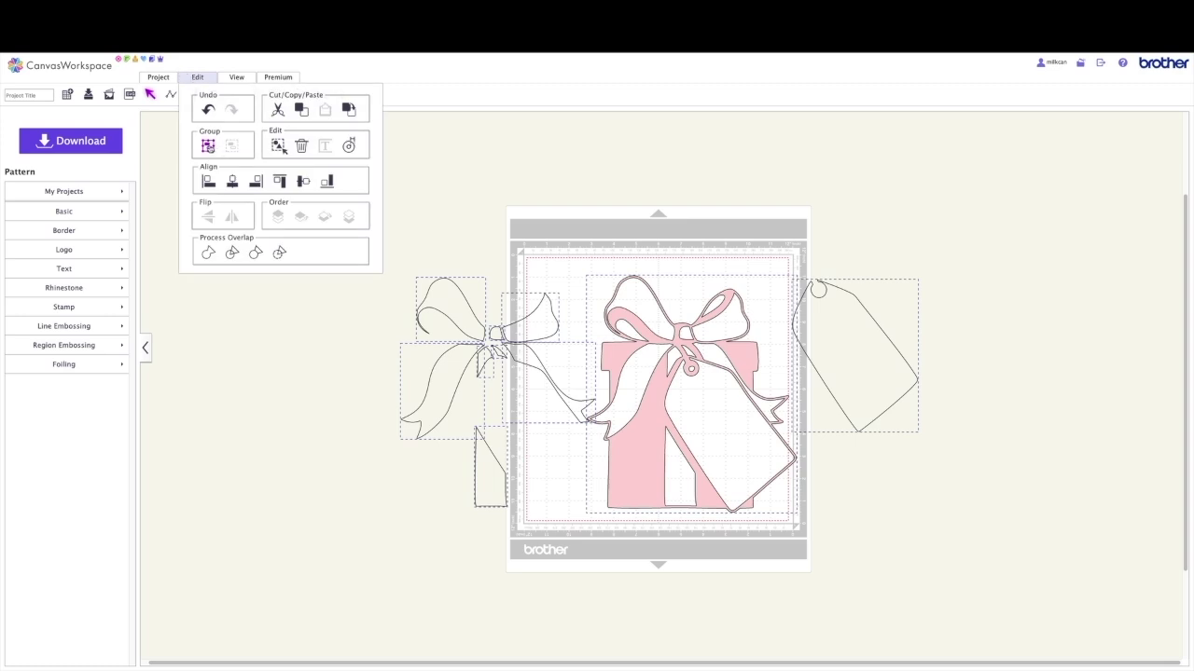
click(209, 146)
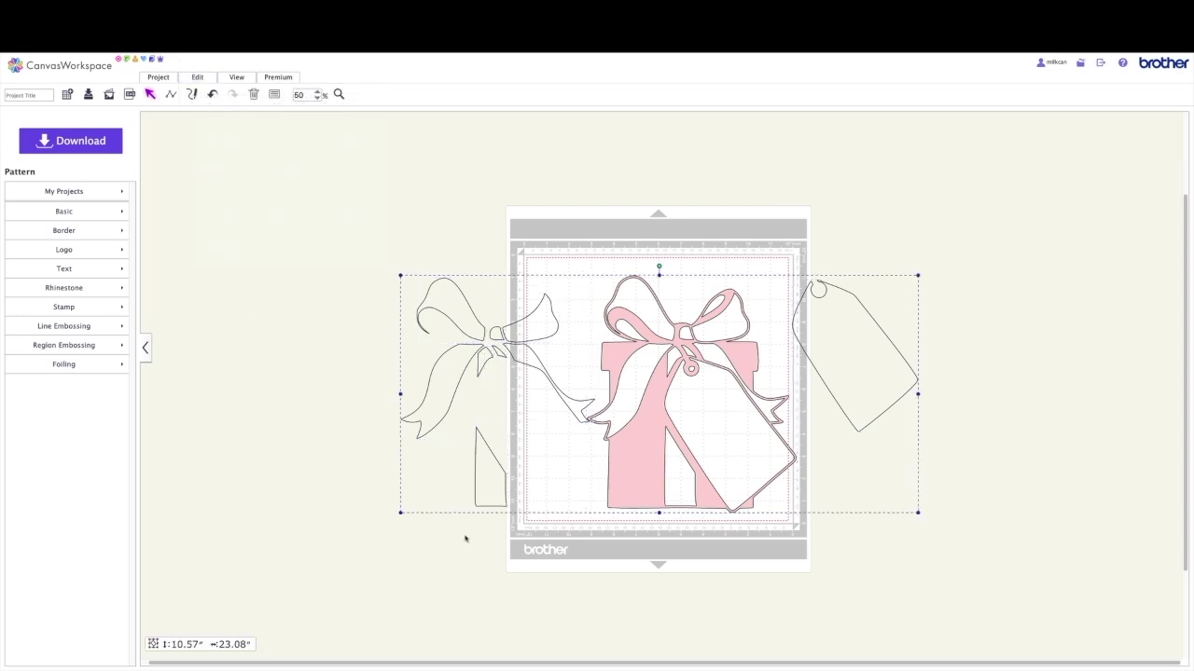
Step: Scale the group down to 5.50″ × 12.01″ and ungroup it into separate shapes
drag(400, 512, 574, 433)
drag(919, 276, 844, 285)
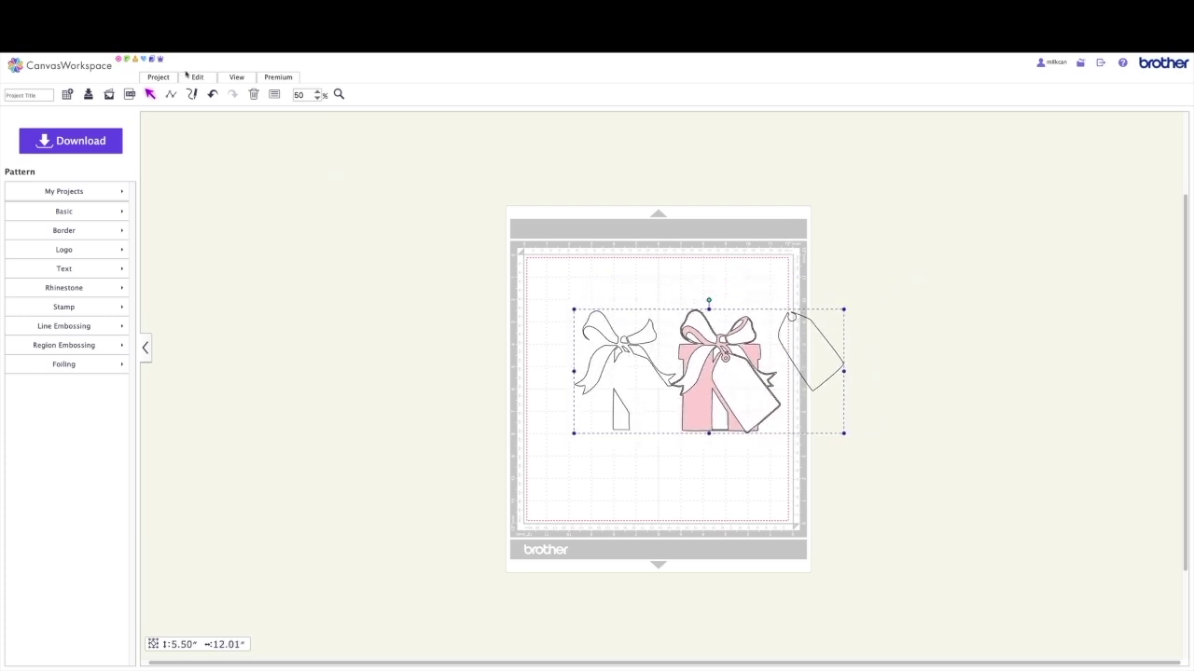
click(191, 80)
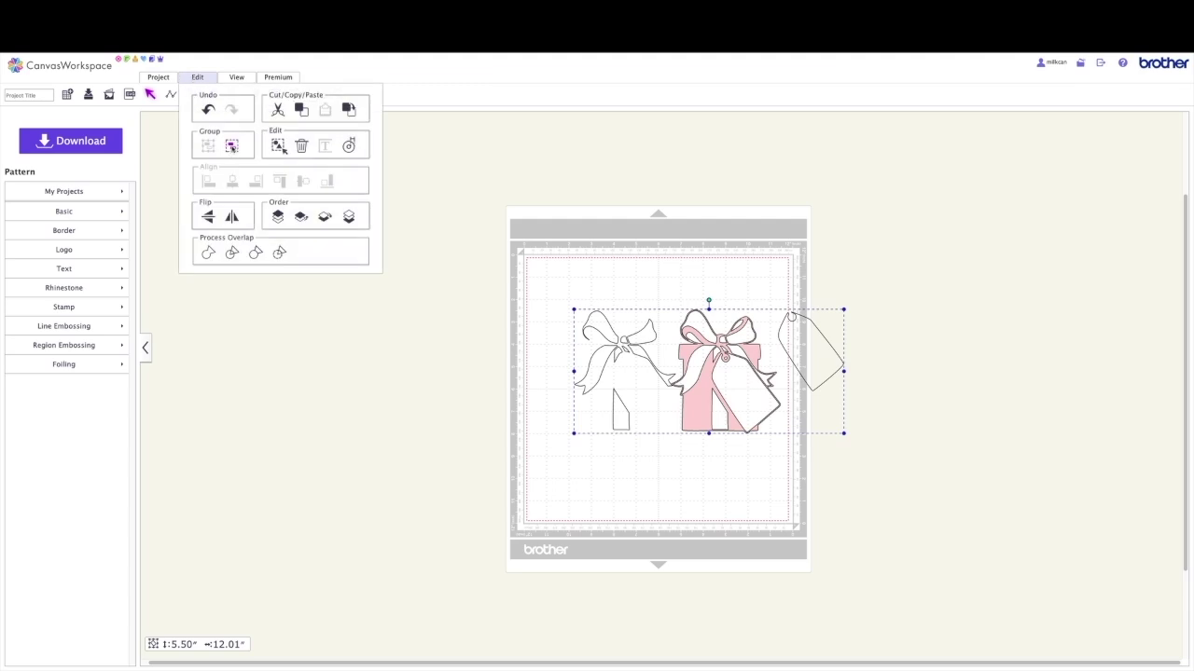
click(232, 146)
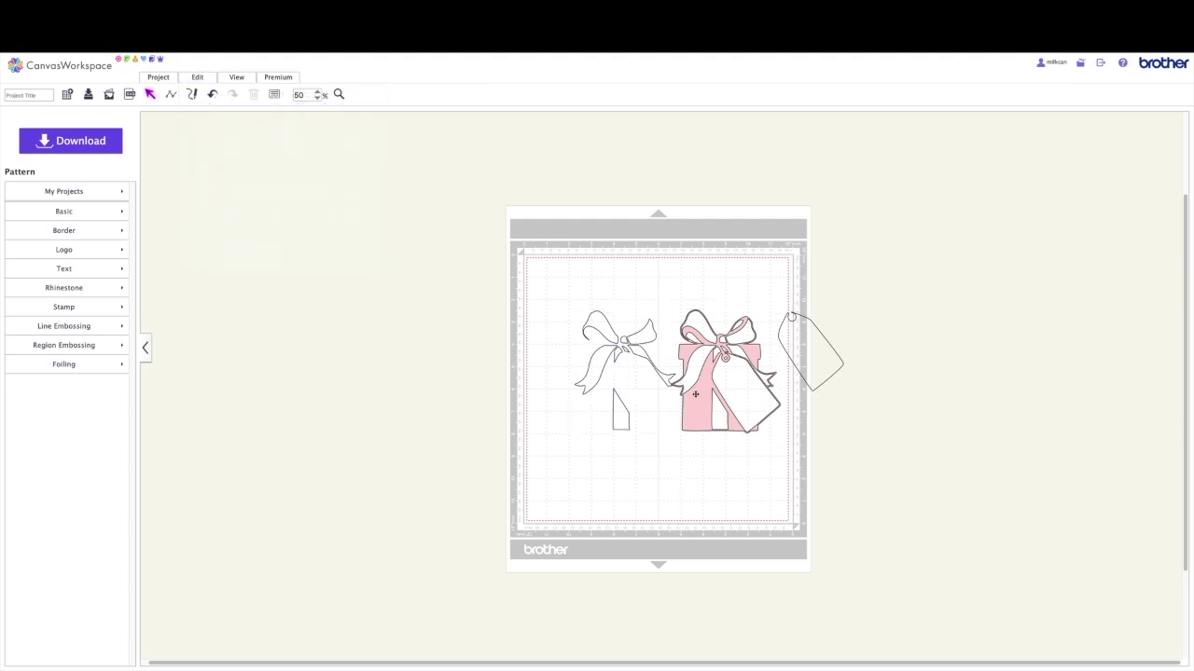
Step: Move the pink gift down, then group the loose bow and ribbon pieces at the mat's top left
drag(695, 395, 701, 473)
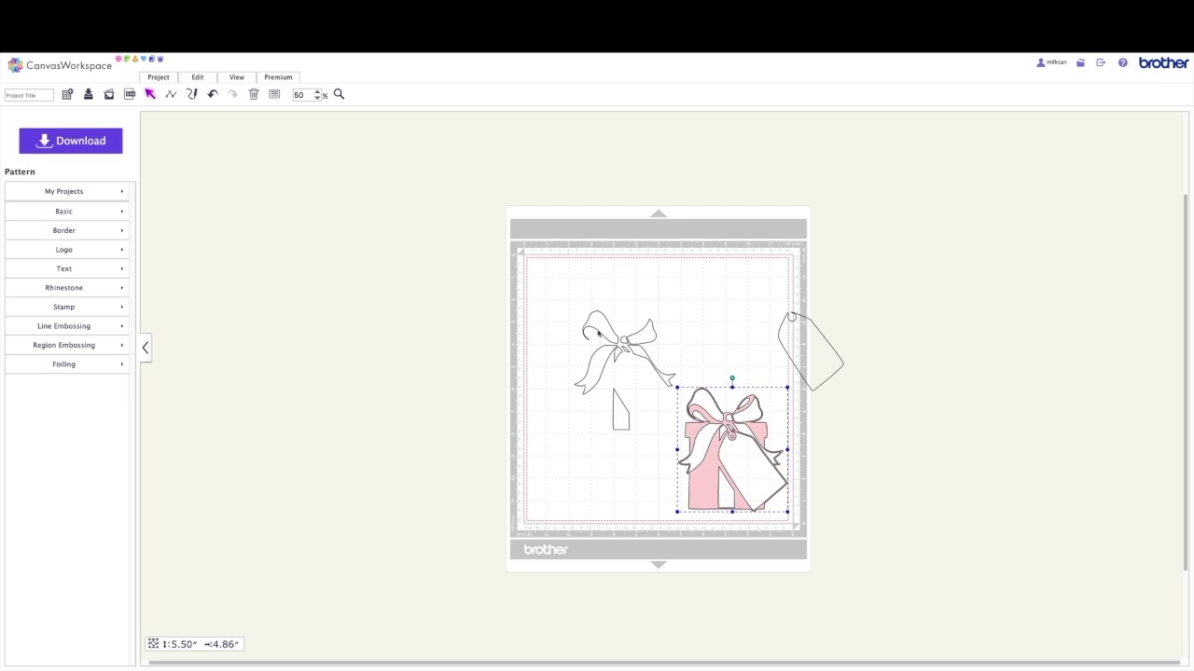
click(598, 330)
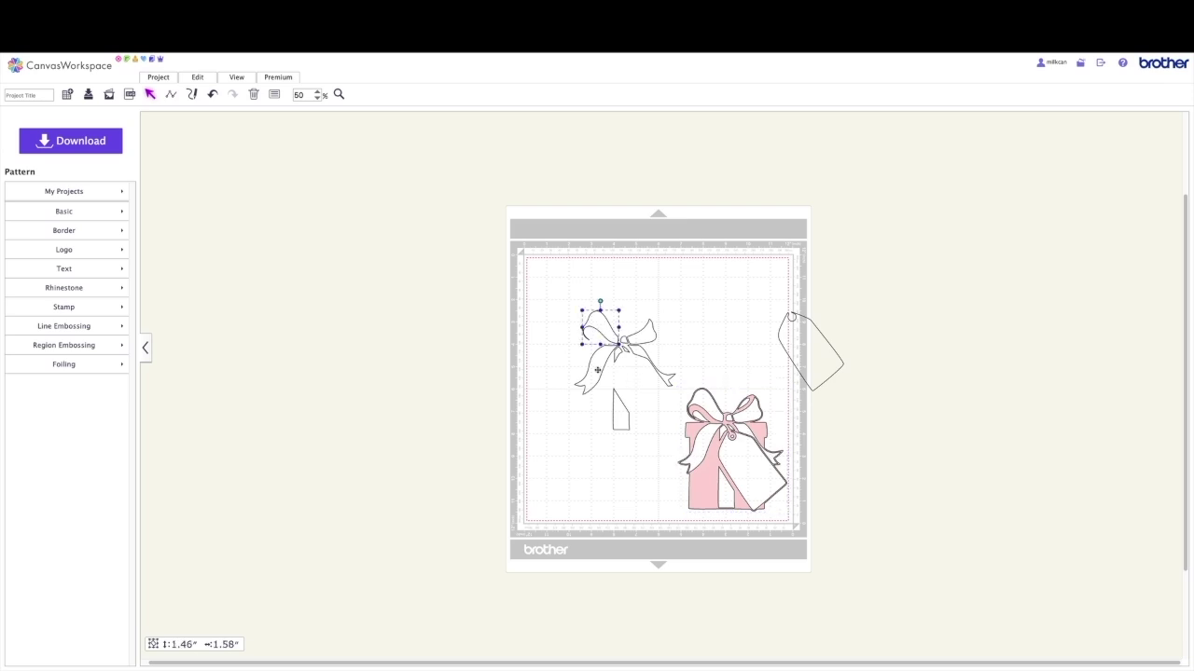
click(598, 370)
drag(562, 307, 667, 439)
click(197, 78)
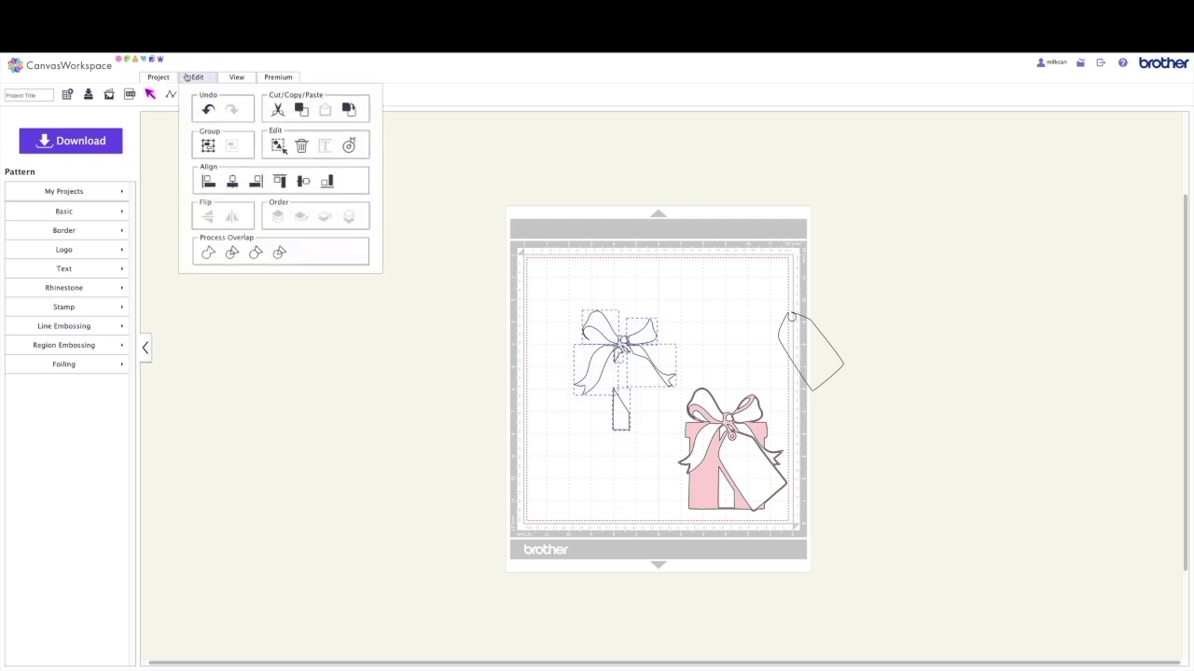
click(211, 146)
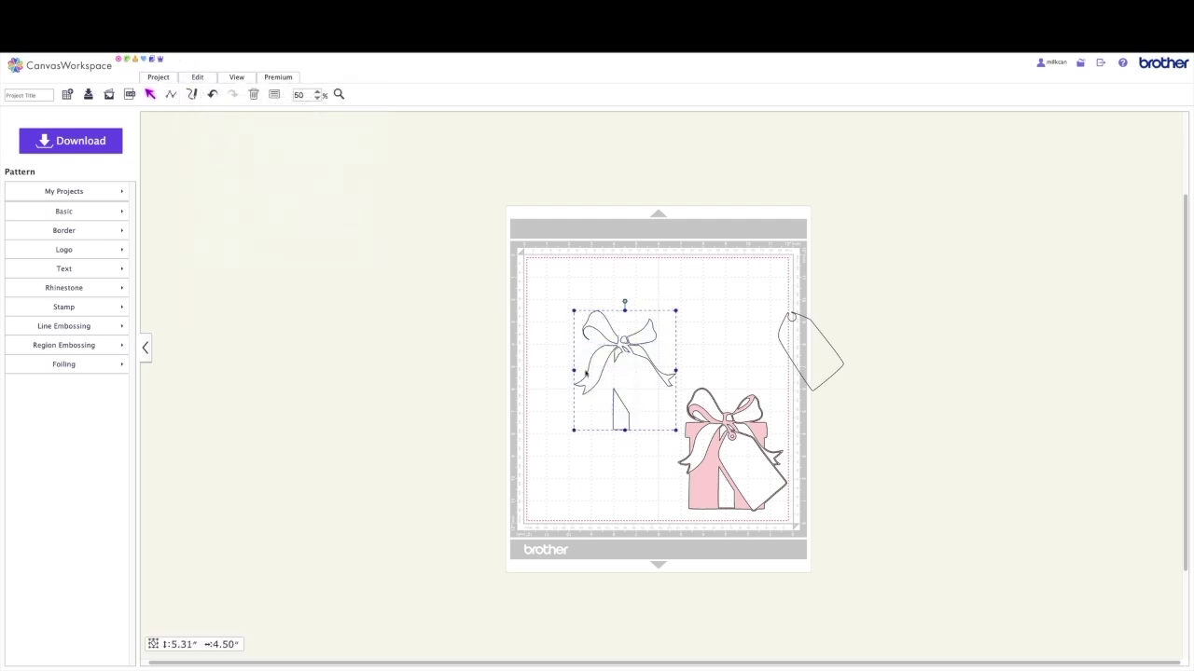
drag(590, 370, 547, 323)
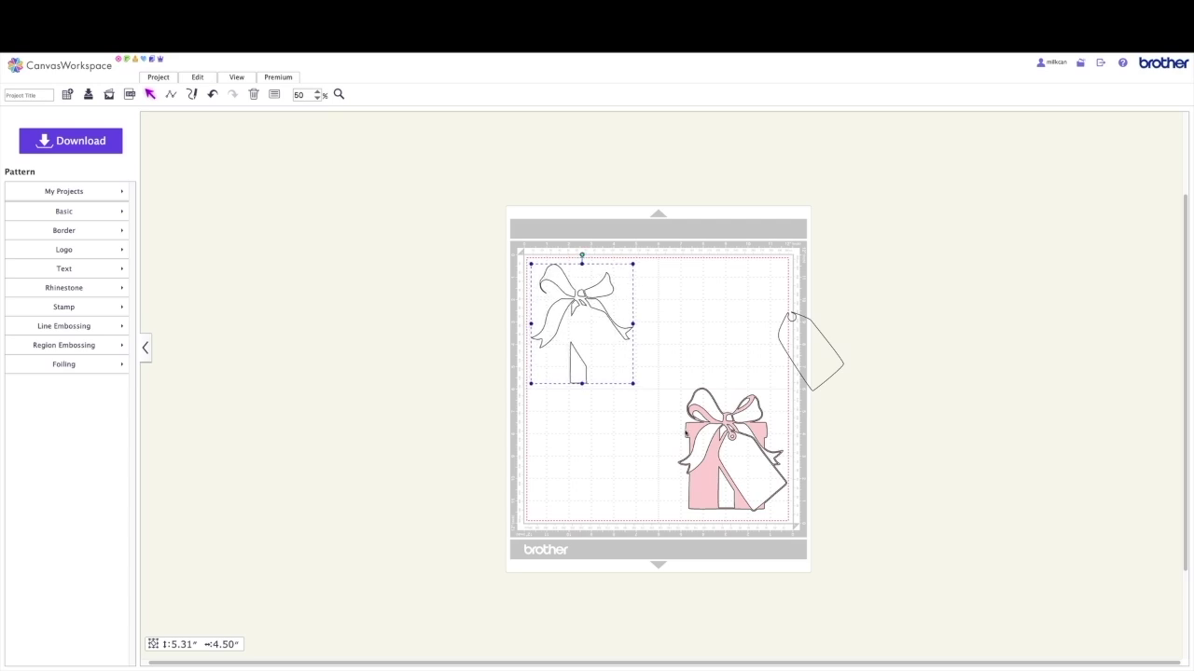
Step: Shift the pink gift box slightly left and place the tag at the mat's upper right
click(703, 452)
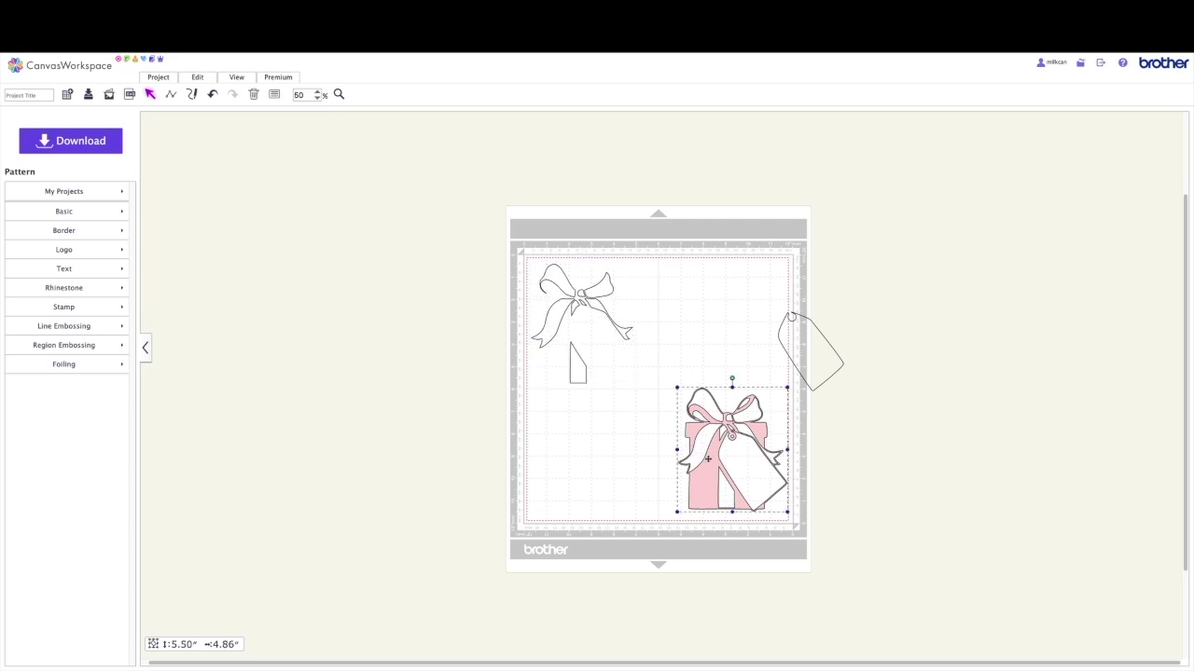
drag(707, 459, 694, 458)
mouse_move(724, 311)
mouse_down()
mouse_move(707, 349)
mouse_move(715, 318)
mouse_up()
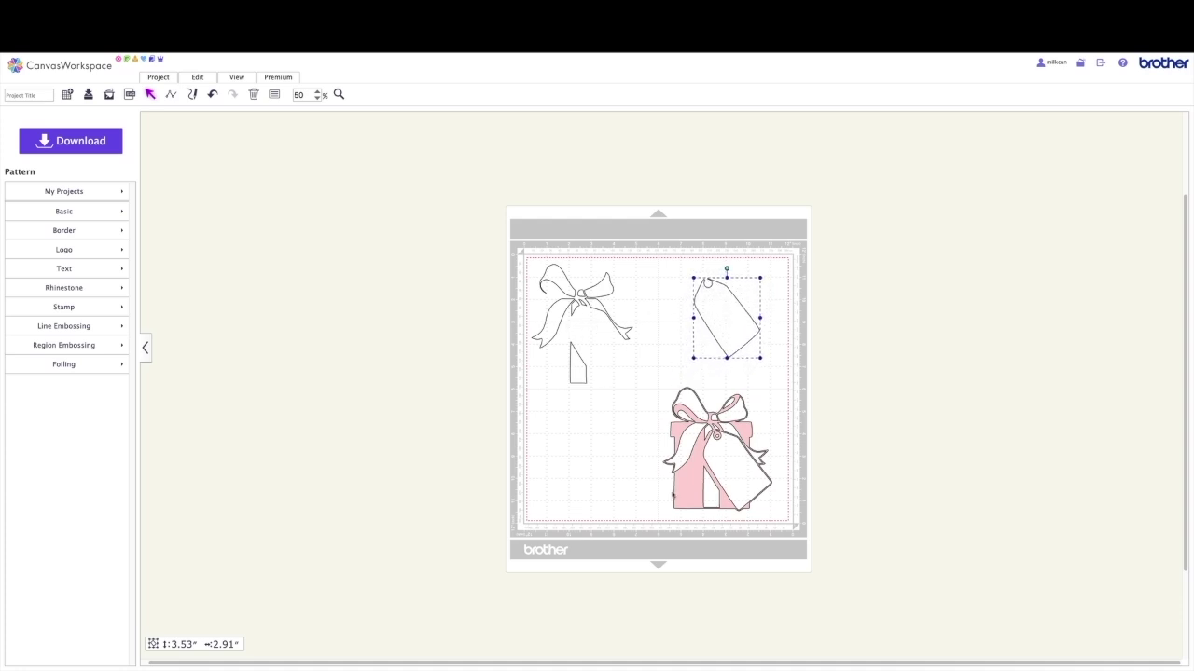
click(597, 483)
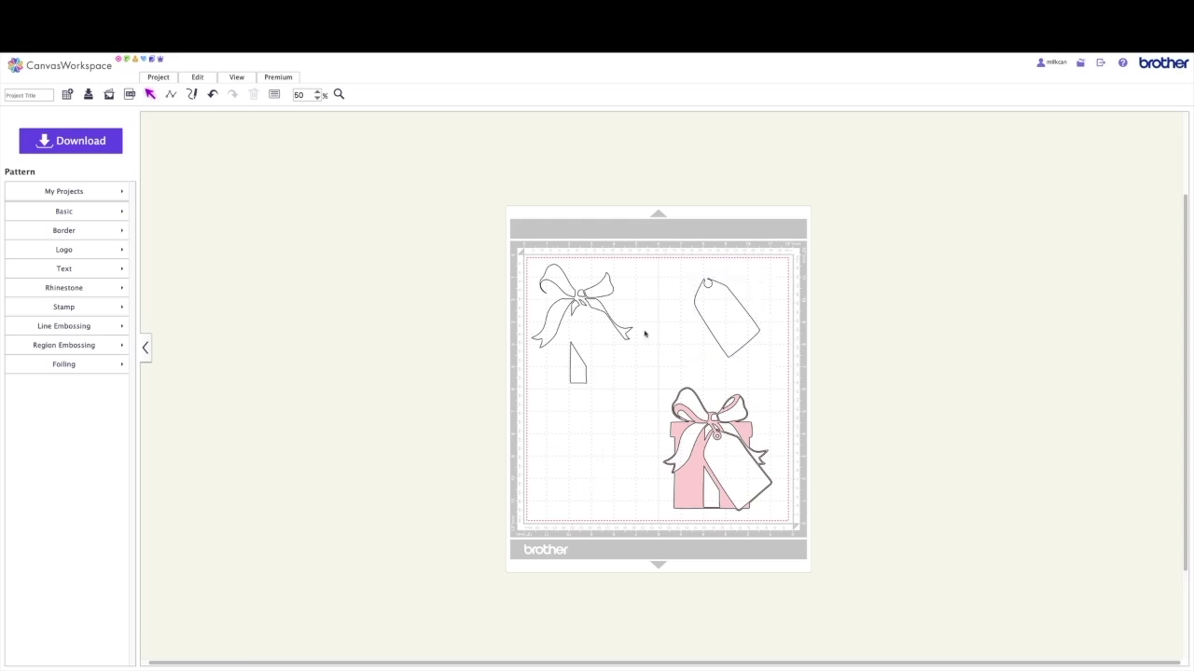